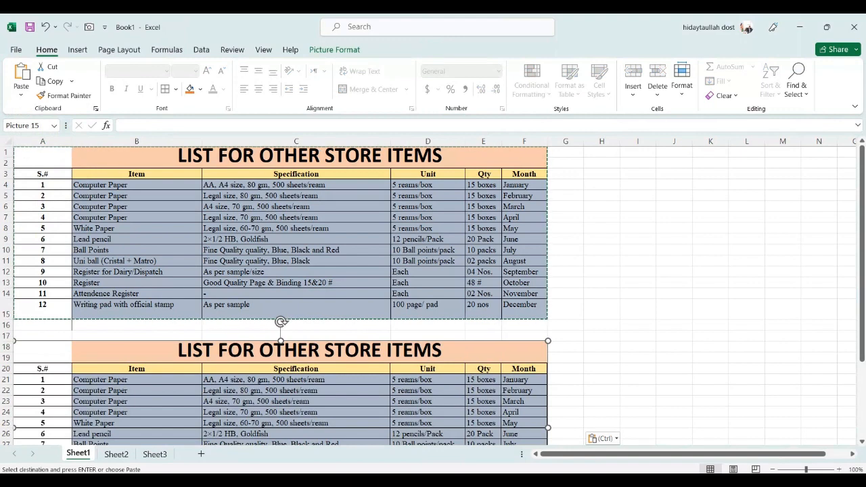
Step: Move the pasted table picture clear of column A and save it as the JPEG file Picture5 in the Documents folder
scroll(433, 291, "down", 3)
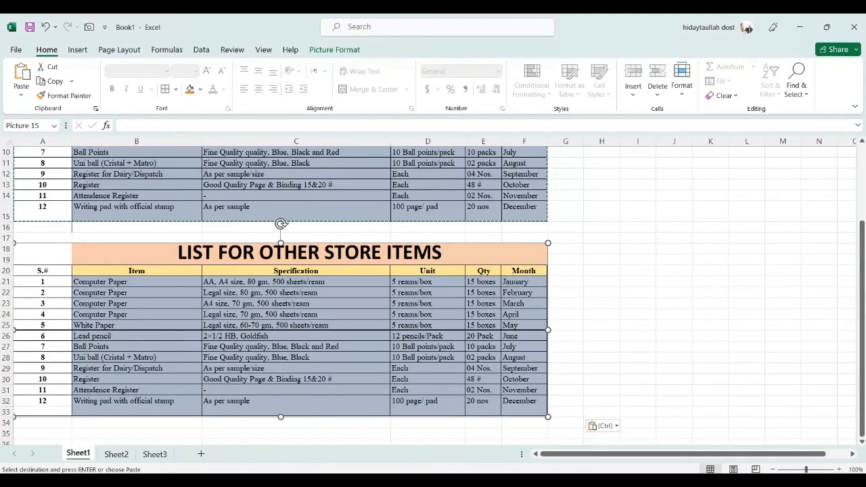
left_click_drag(298, 325, 396, 328)
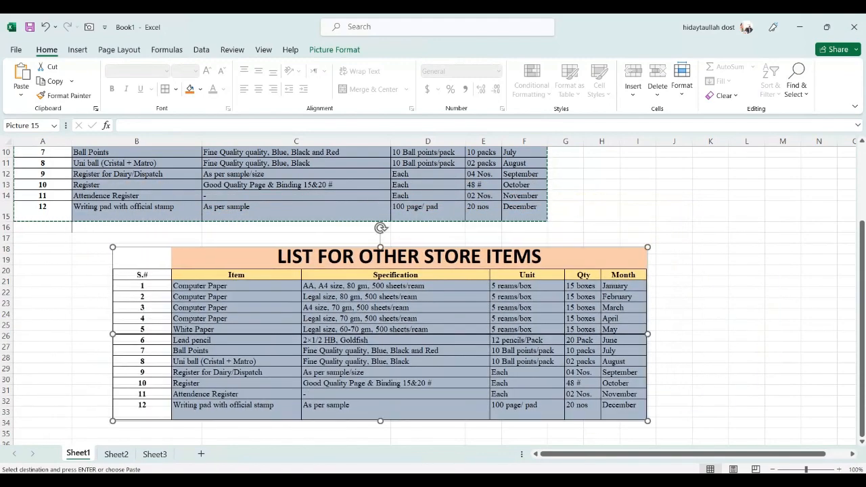
right_click(395, 328)
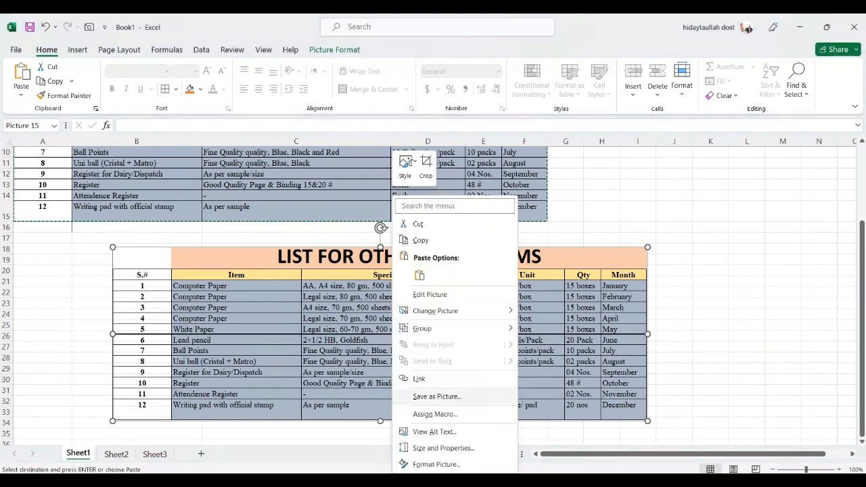
left_click(437, 397)
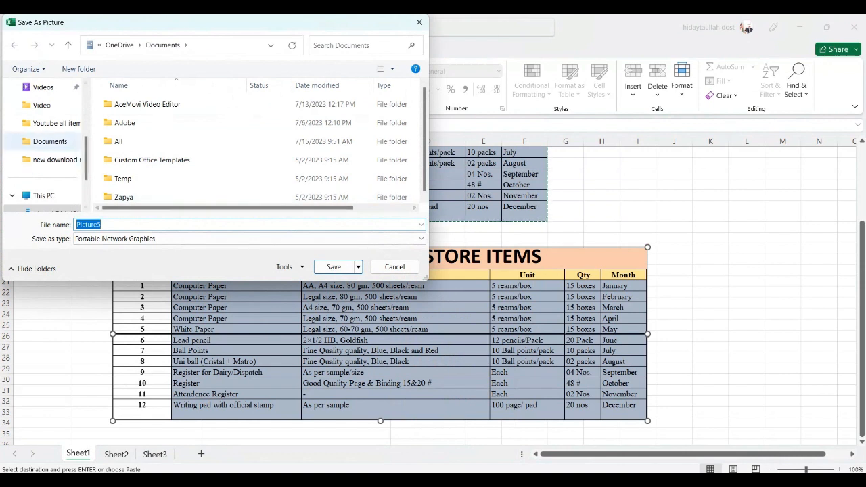
scroll(44, 135, "up", 2)
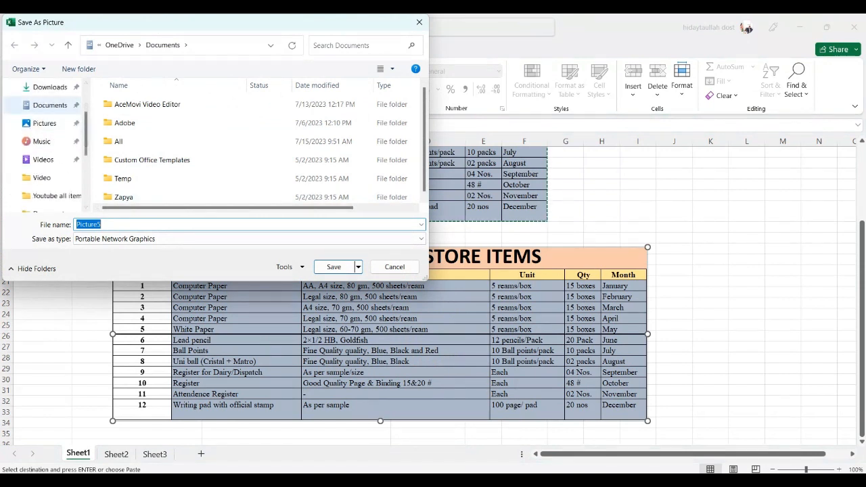
left_click(50, 105)
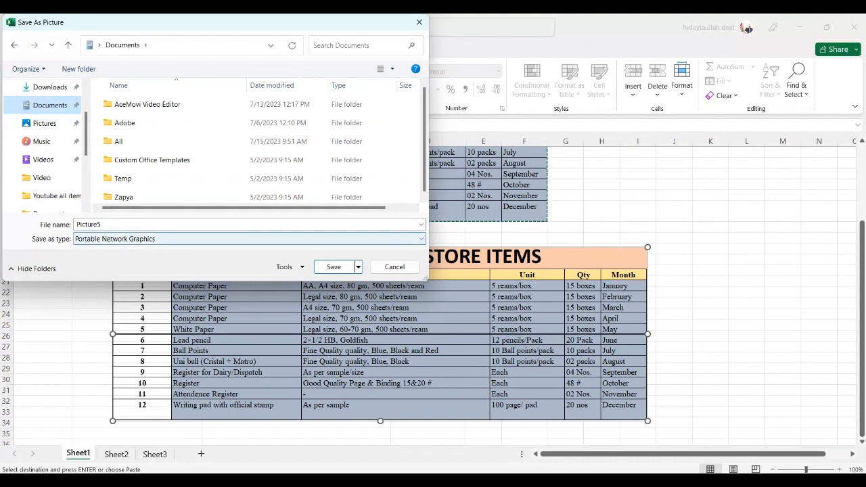
left_click(249, 239)
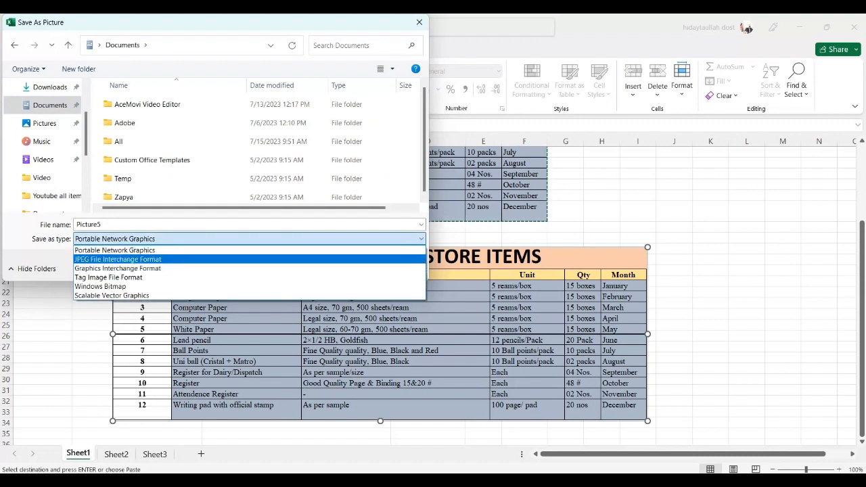
left_click(117, 259)
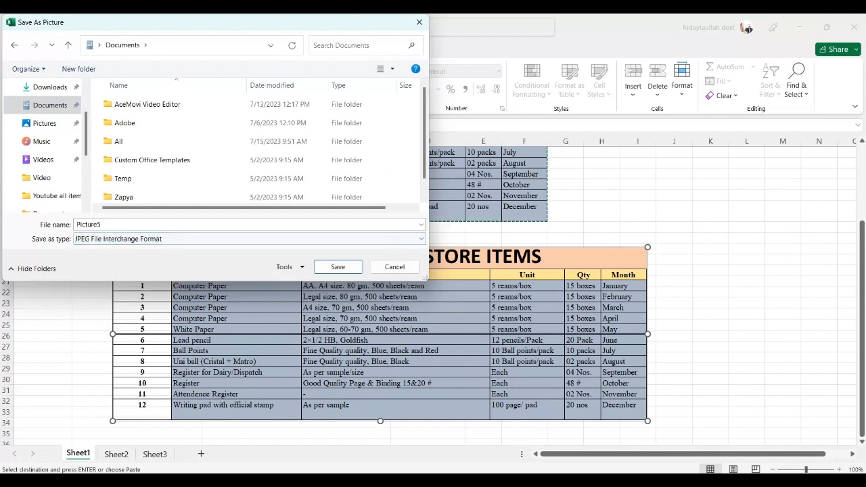
left_click(338, 267)
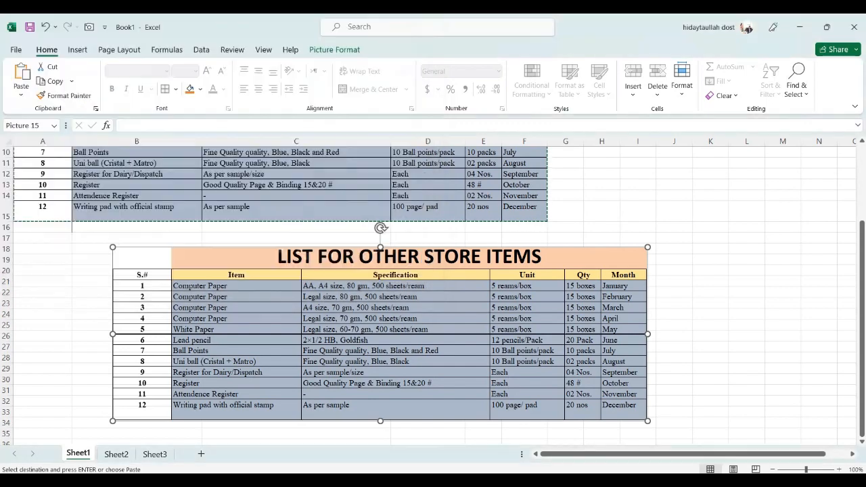
Step: Open Picture5 from the Documents folder in File Explorer to check it, and close the viewer and folder window
left_click(637, 196)
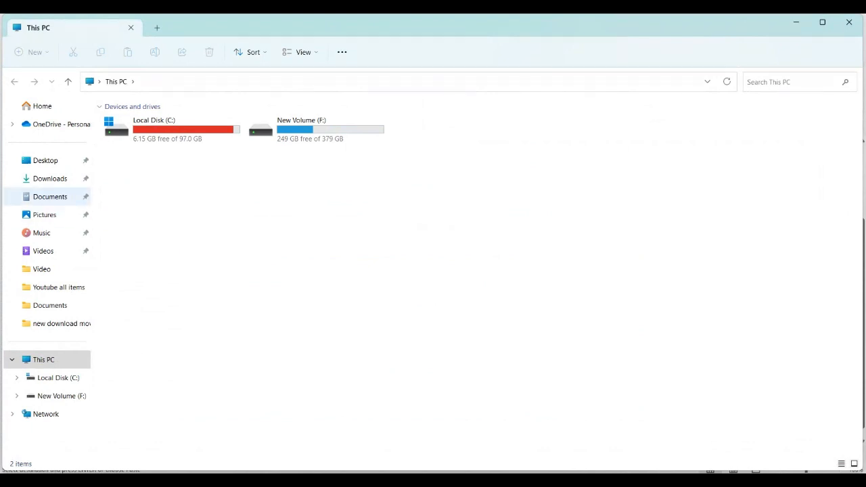
left_click(50, 197)
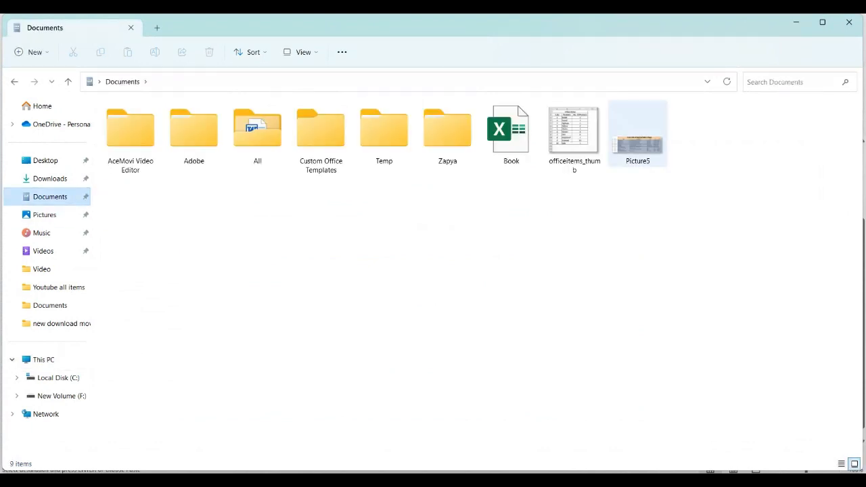
double_click(637, 134)
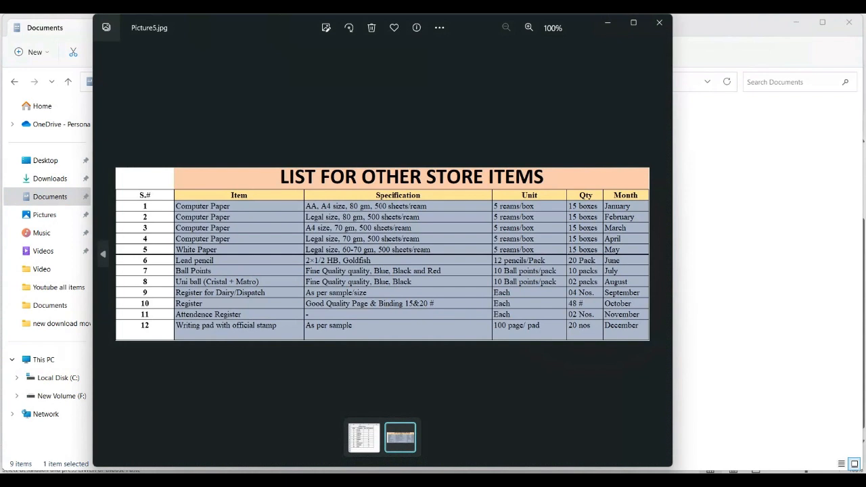
left_click(439, 28)
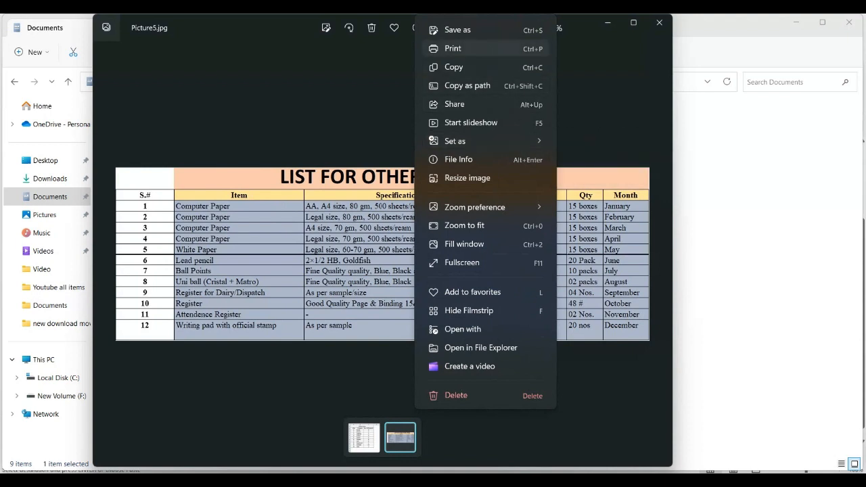
left_click(458, 30)
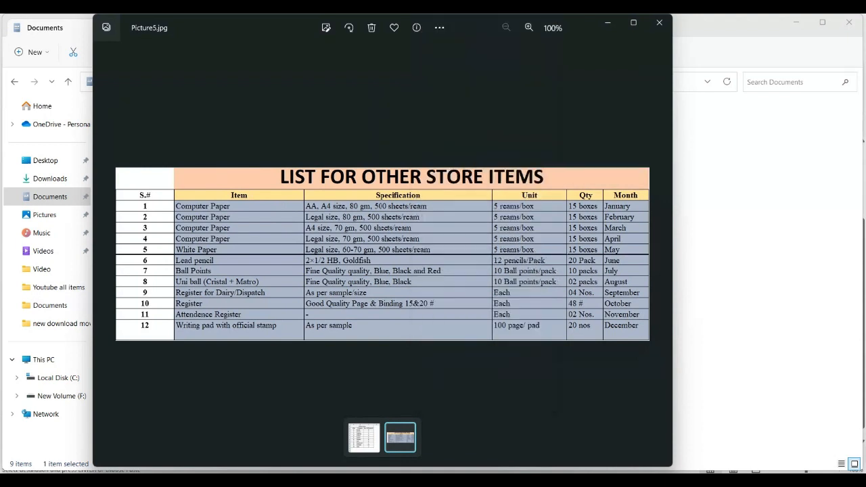
left_click(659, 22)
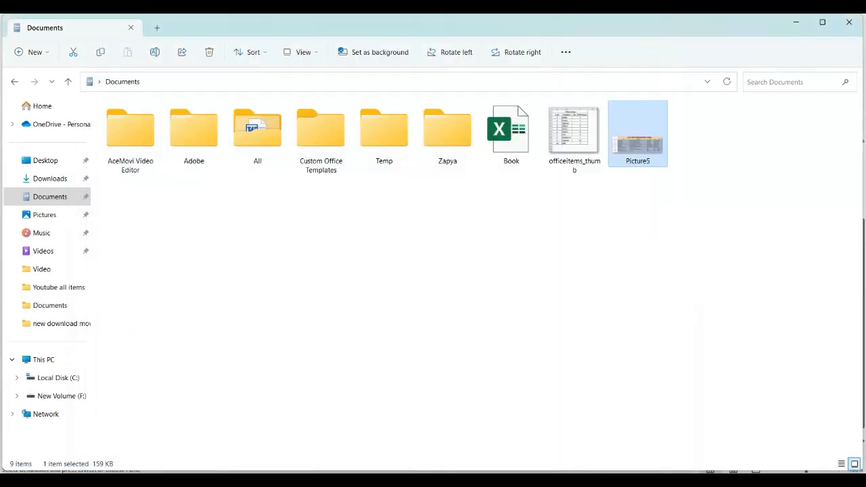
left_click(848, 22)
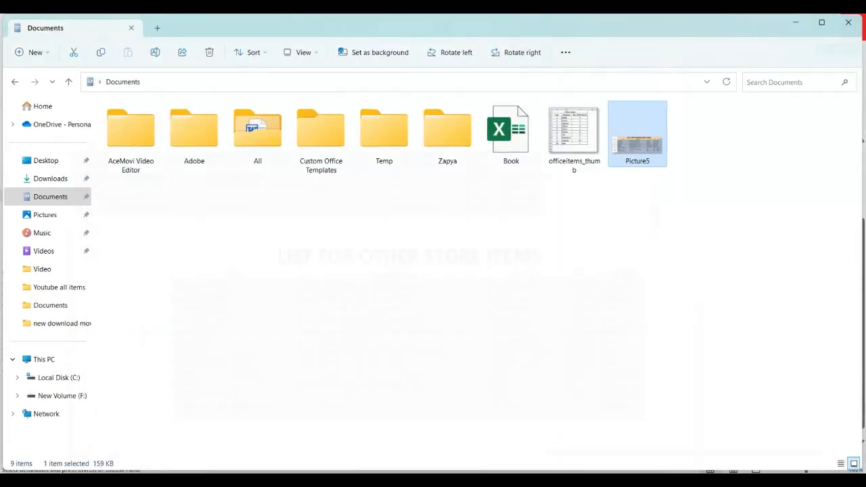
Step: Delete the pasted table picture below the store items table and cancel the active copy selection
left_click(395, 334)
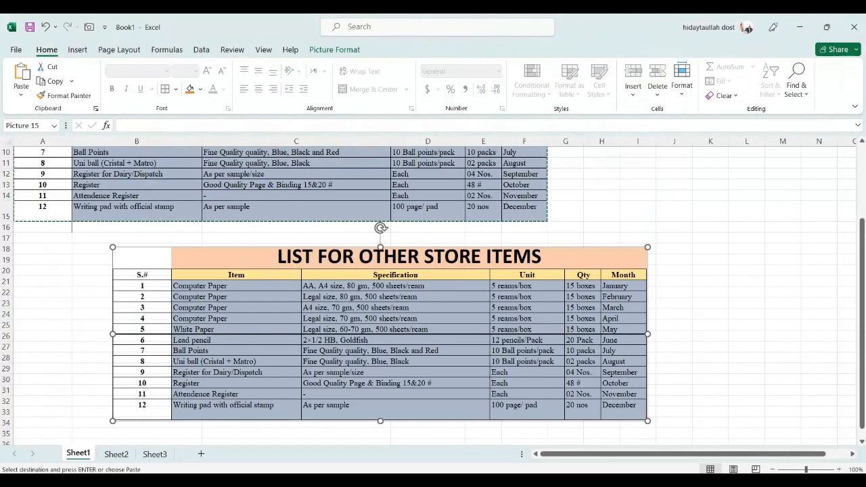
key("Delete")
left_click(296, 282)
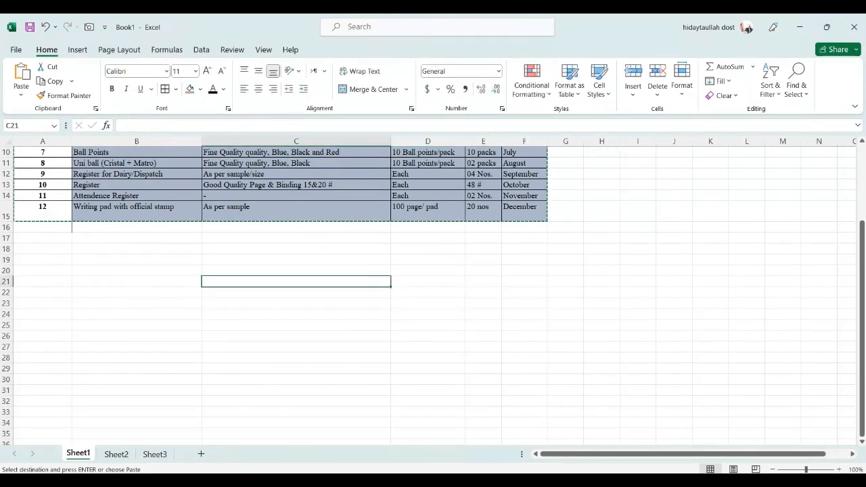
key("Escape")
Step: Capture the table range A1:F15 with the Camera tool and place the linked picture below the table
scroll(297, 282, "up", 3)
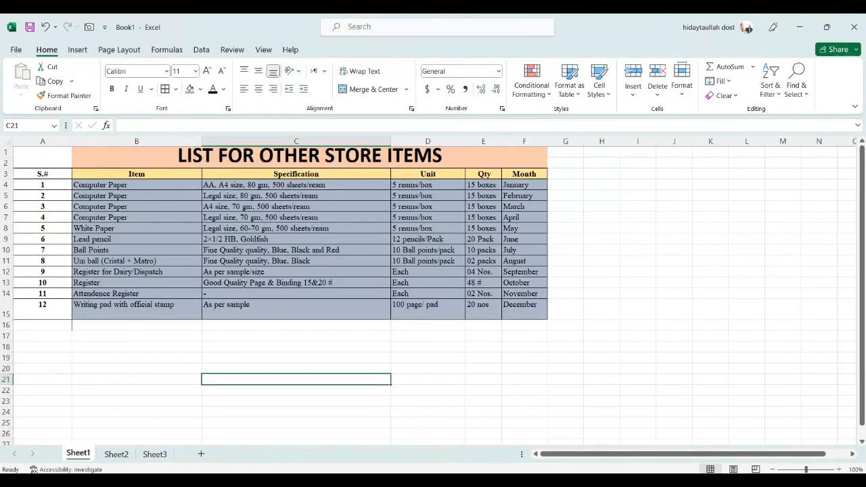
left_click_drag(42, 163, 524, 312)
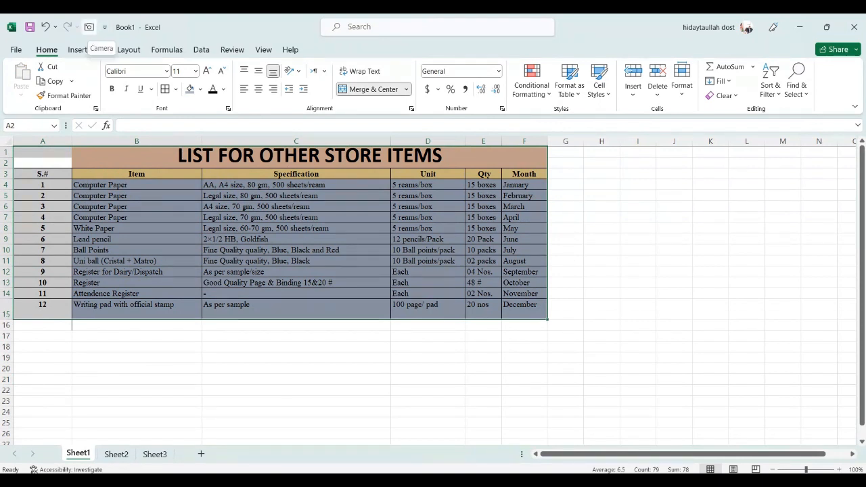
left_click(89, 27)
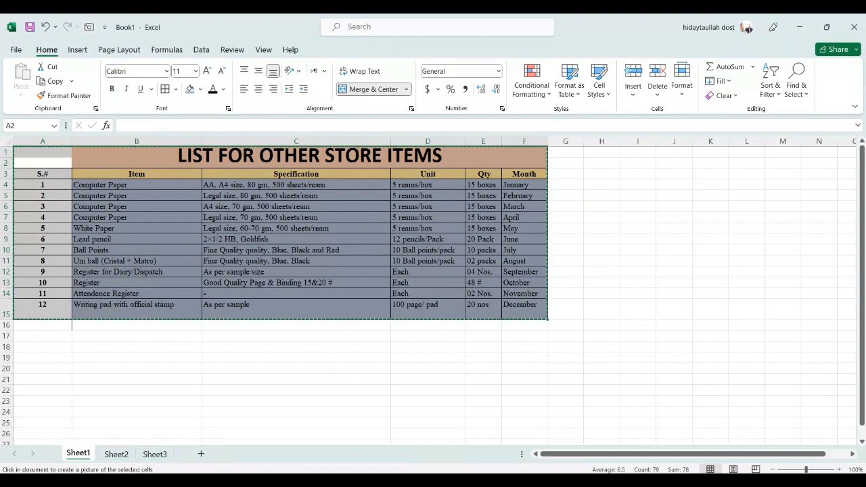
left_click(95, 346)
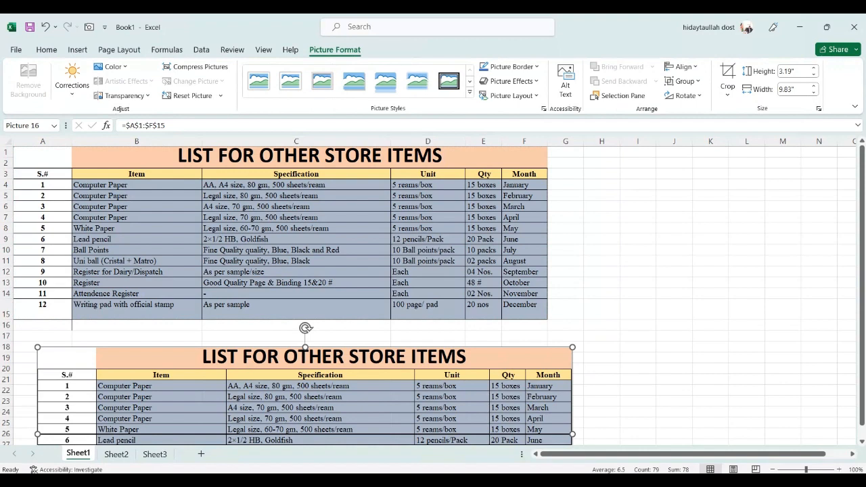
Step: Review the whole Camera picture below the table and delete it
scroll(433, 291, "down", 5)
scroll(433, 291, "up", 2)
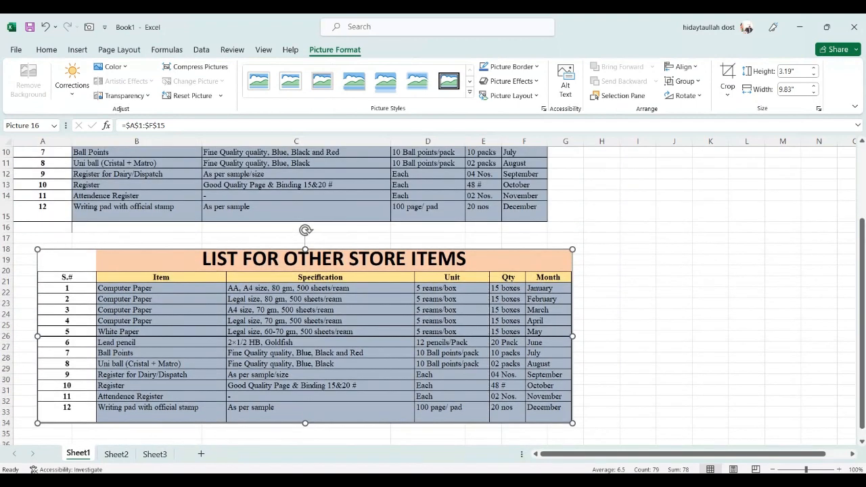
key("Delete")
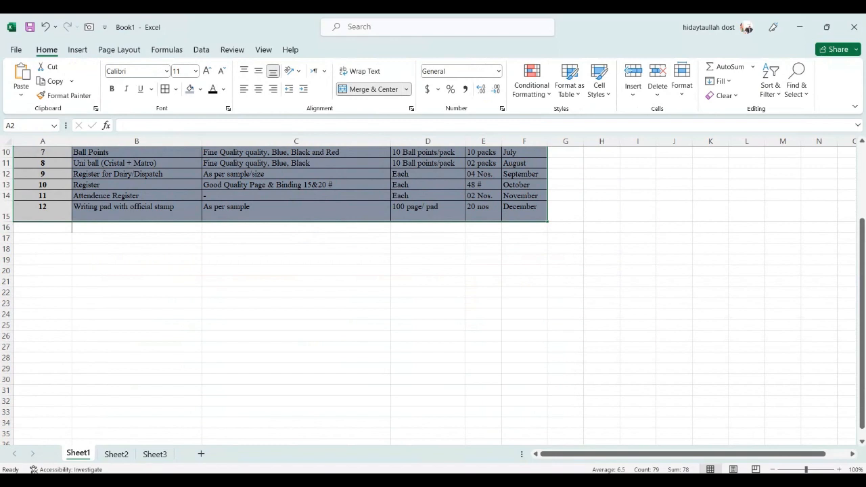
Step: On Sheet2, fill row 4 of the table with number 1, item LCD and quantity 20
left_click(115, 454)
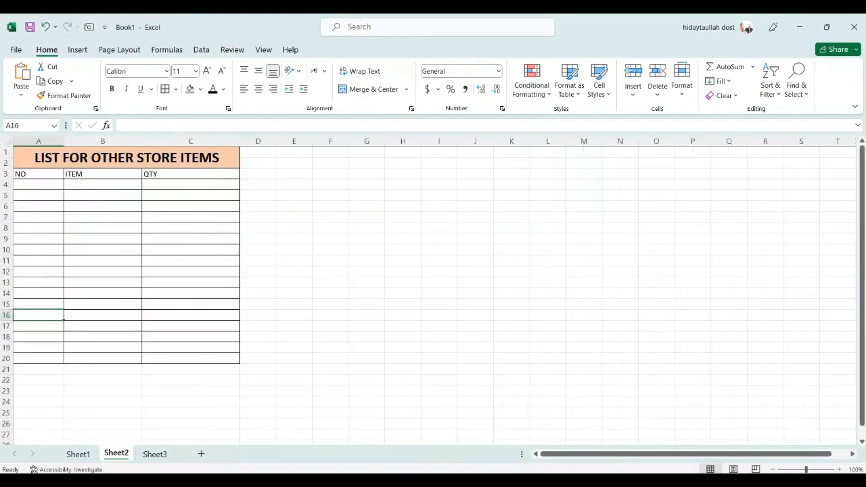
left_click(38, 184)
type("1")
key("Tab")
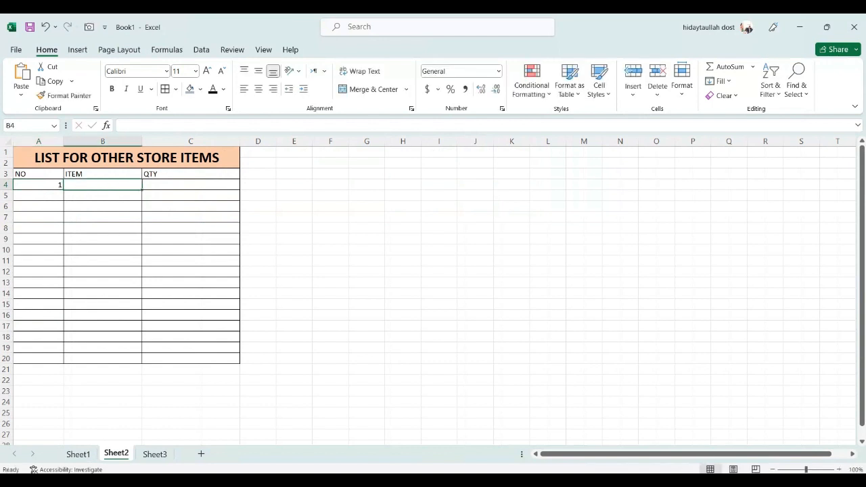
type("L")
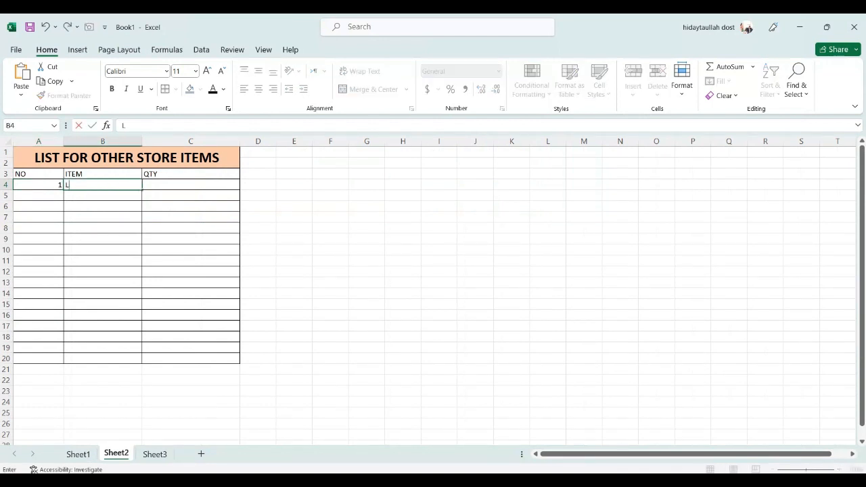
type("CD")
key("Tab")
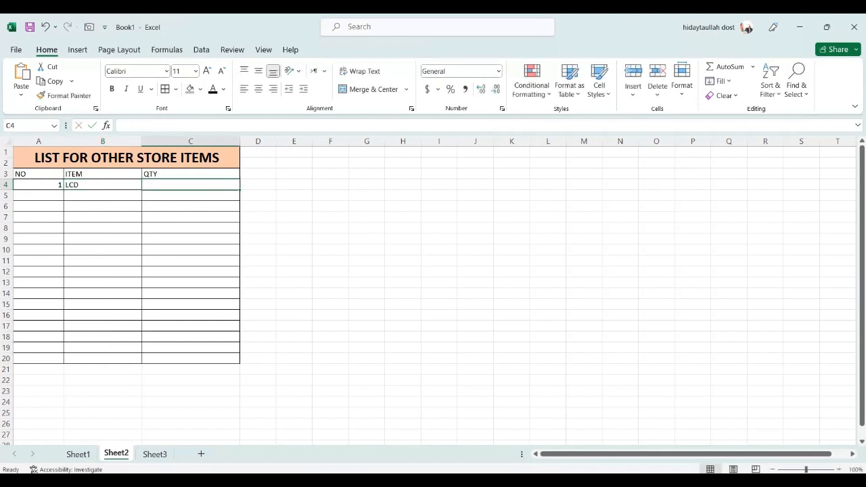
type("20")
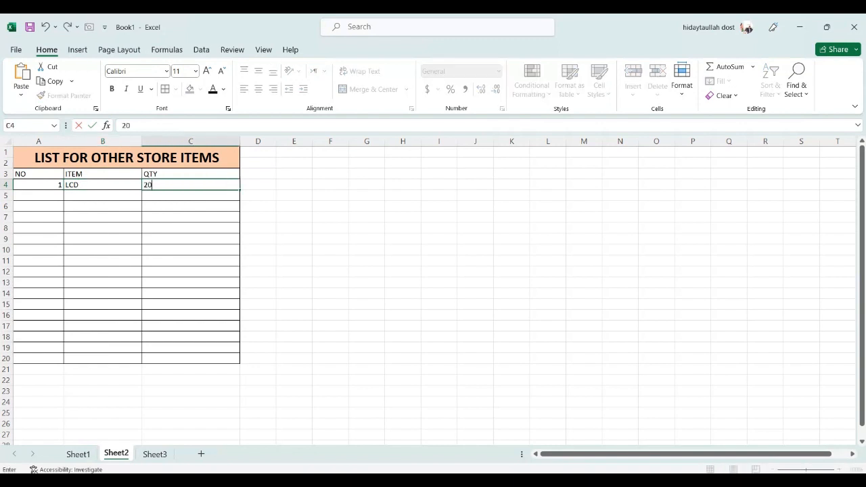
key("Return")
Step: In row 5 of the table, enter item LDE with quantity 50
key("Tab")
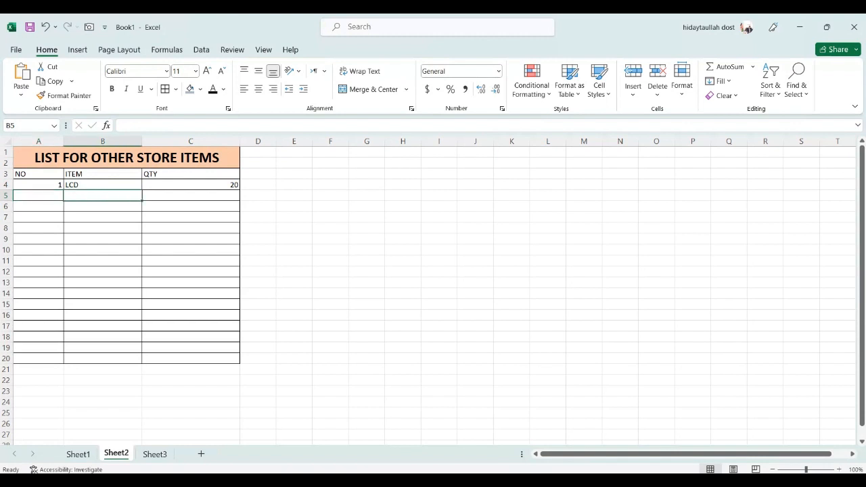
type("LDE")
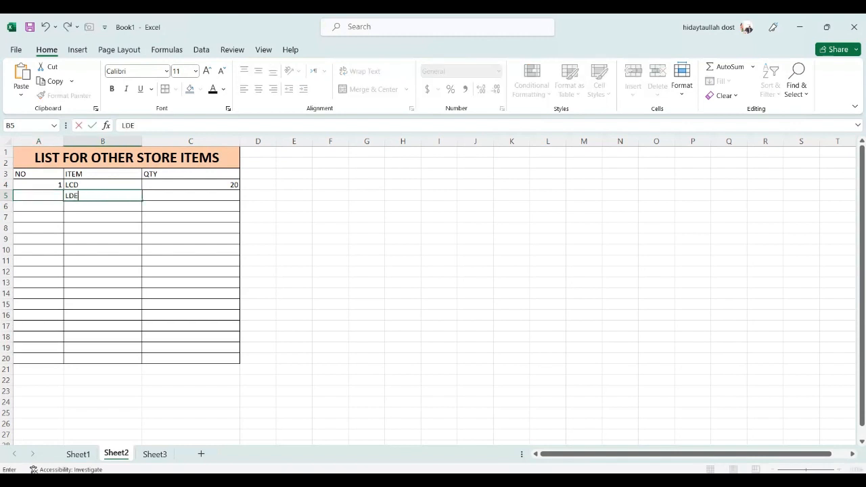
key("Tab")
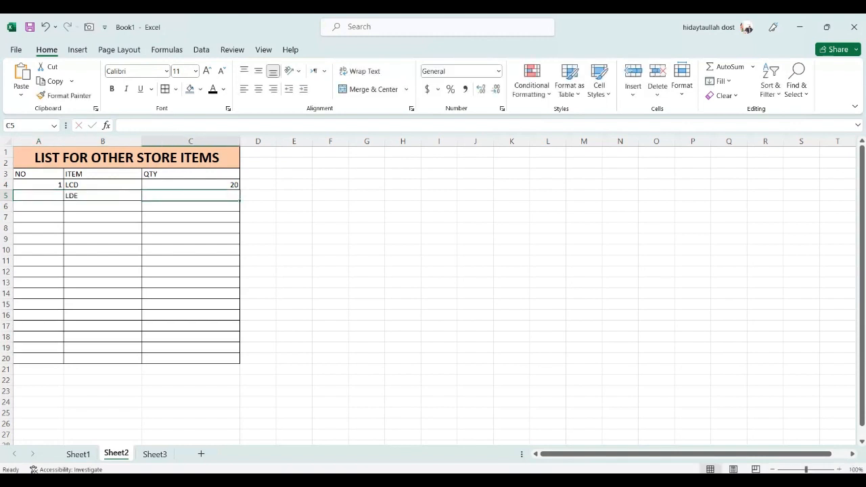
type("500")
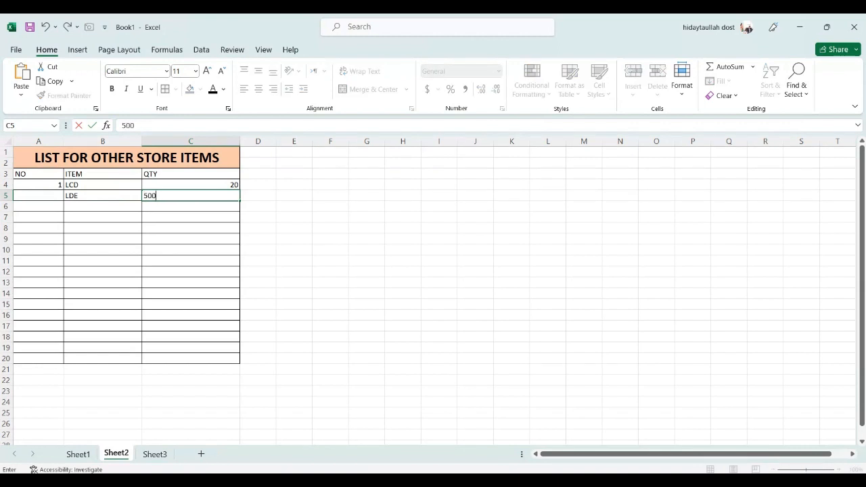
key("BackSpace")
key("Return")
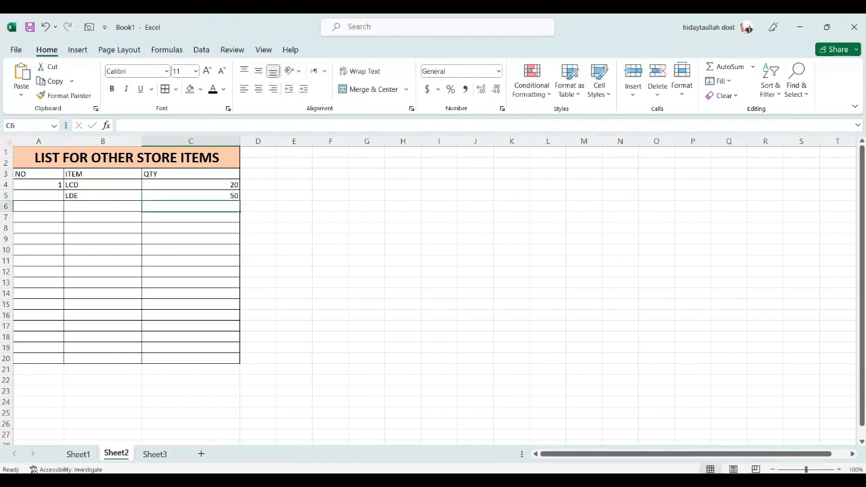
Step: Clear all contents and formatting from the range A4:C20 on Sheet2
left_click_drag(38, 184, 190, 358)
left_click(722, 96)
left_click(734, 110)
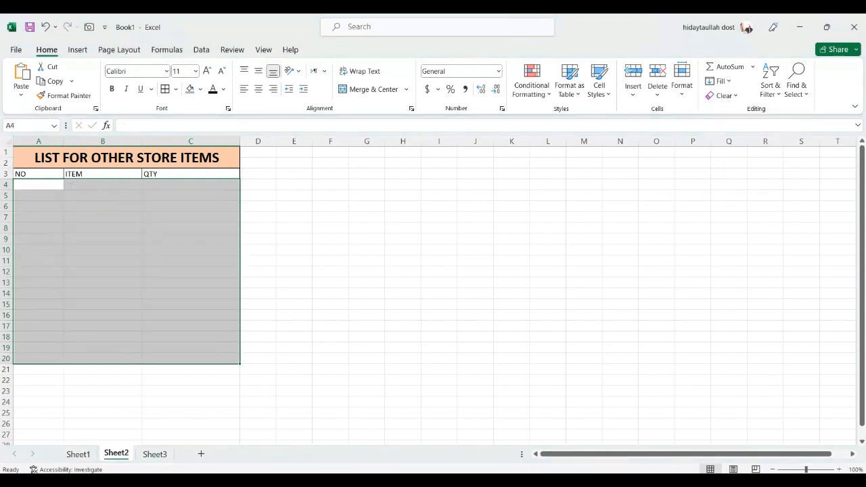
Step: Start a formula in cell A4 on Sheet2 with the SEQUENCE function
left_click(402, 249)
left_click(39, 185)
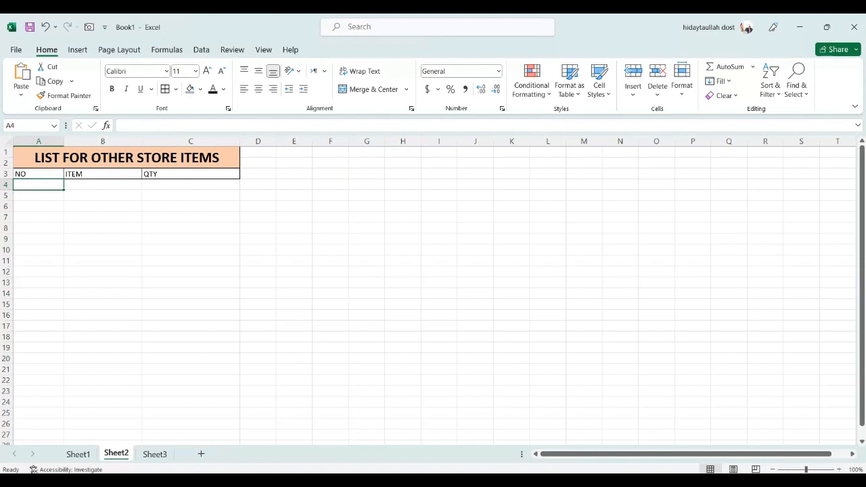
type("=")
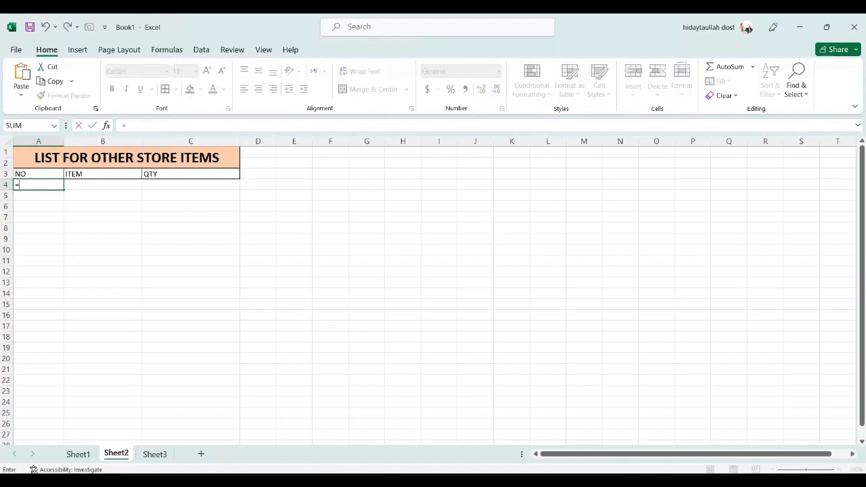
type("SEQ")
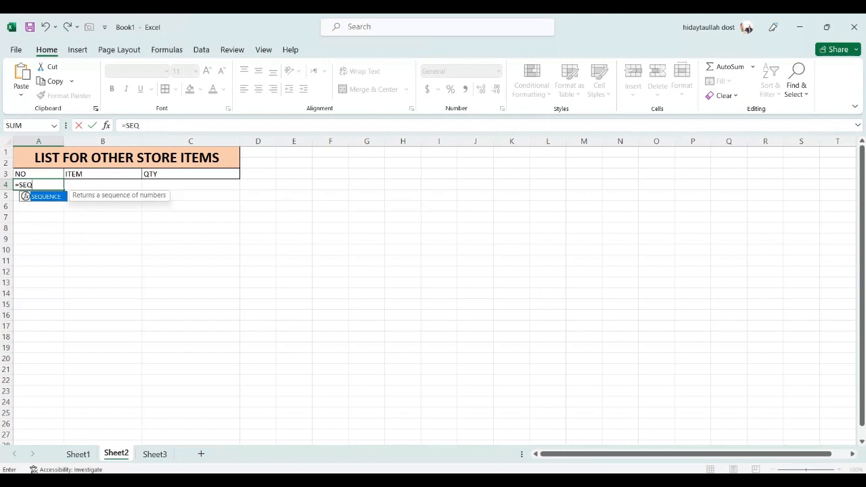
key("Tab")
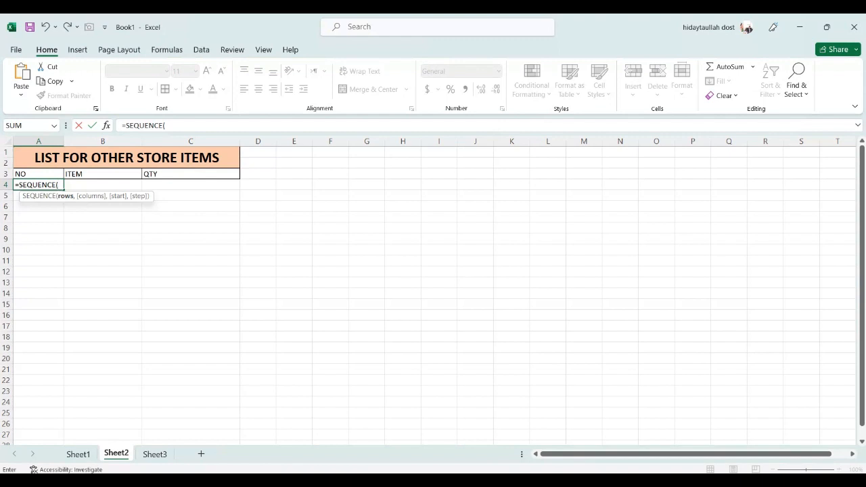
Step: Nest the COUNTA function as the rows argument of the SEQUENCE formula in A4
type("CON")
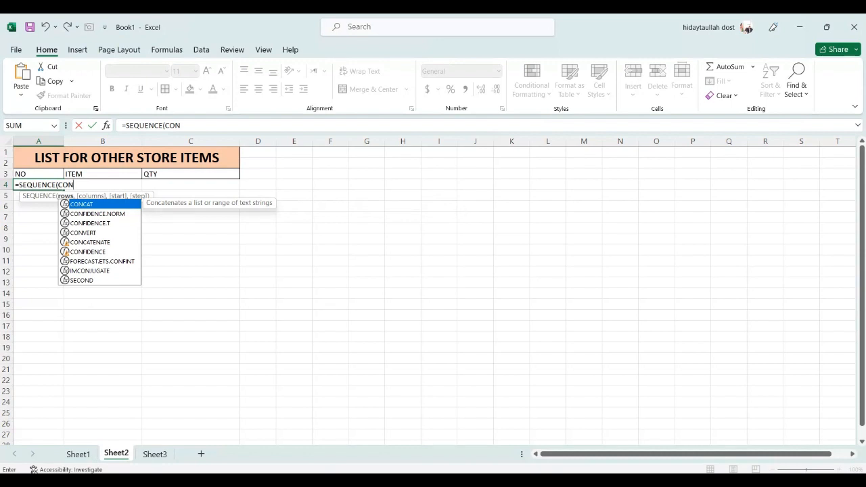
key("BackSpace")
key("BackSpace")
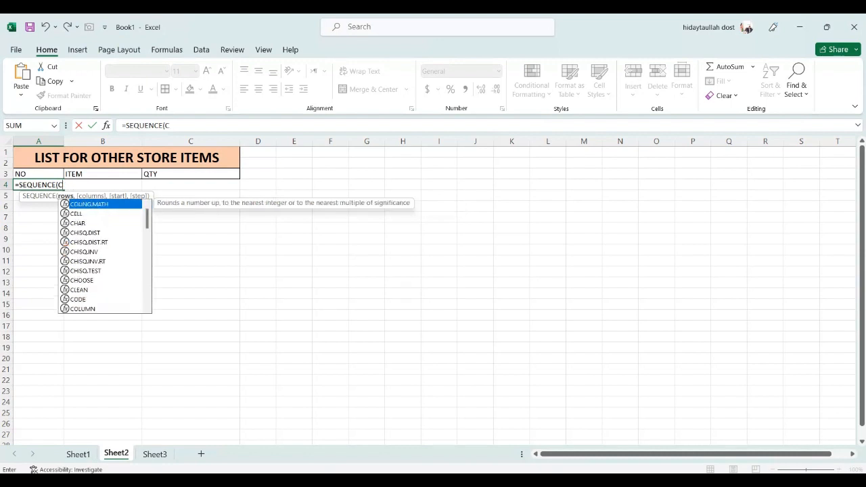
type("ONT")
key("BackSpace")
key("BackSpace")
key("BackSpace")
key("BackSpace")
type("COUN")
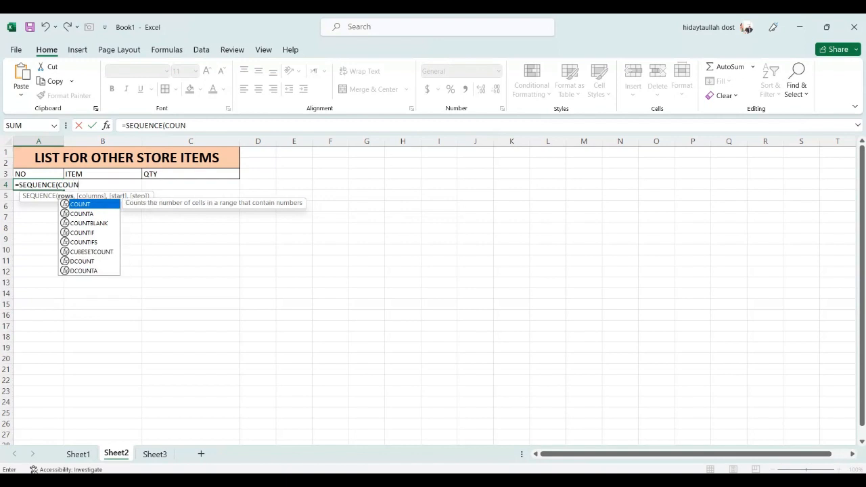
type("TA")
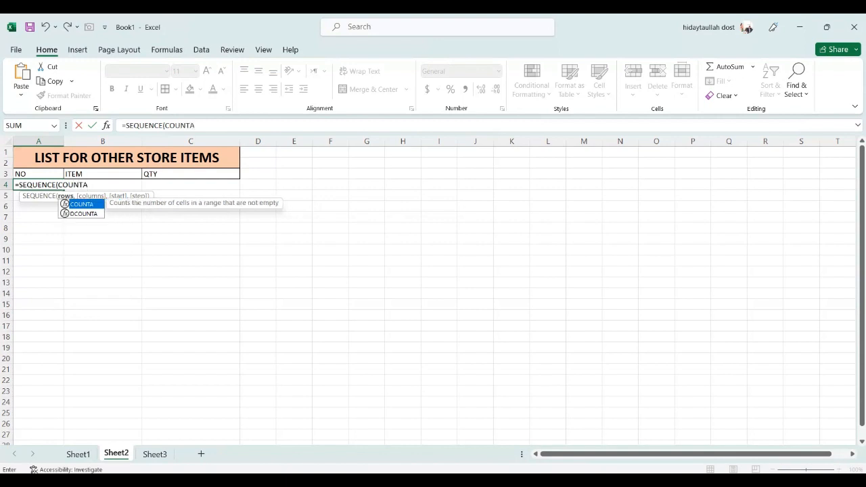
type("(")
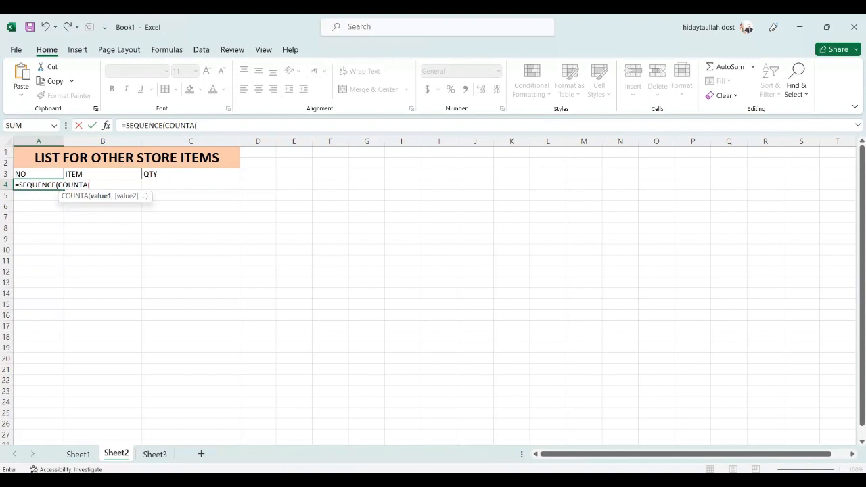
Step: Give COUNTA the range B4:B16 and enter the completed formula =SEQUENCE(COUNTA(B4:B16)) in A4
type("B3")
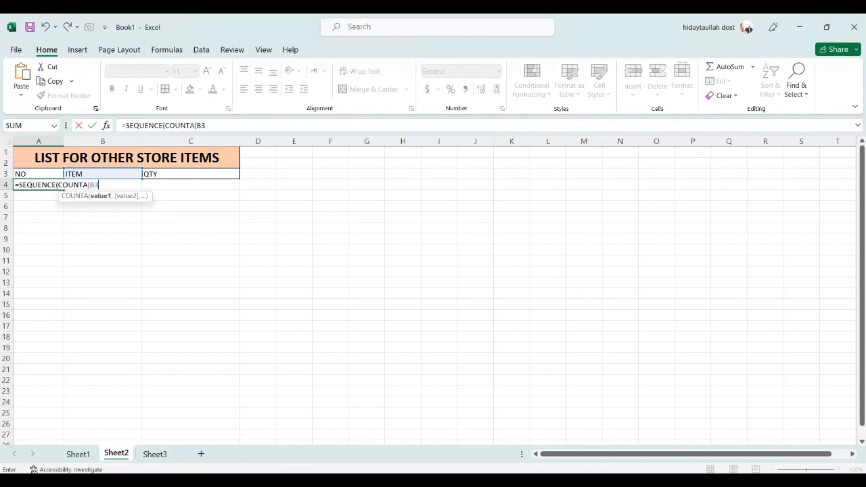
key("BackSpace")
type("4:")
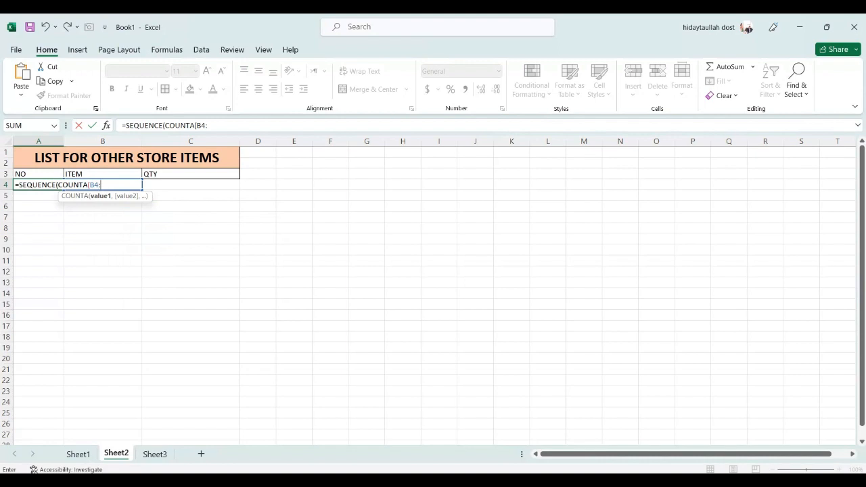
type("B")
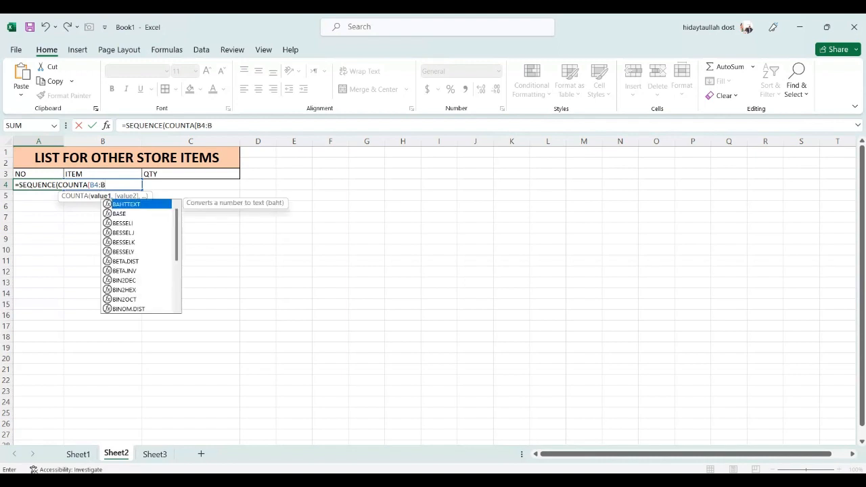
type("16")
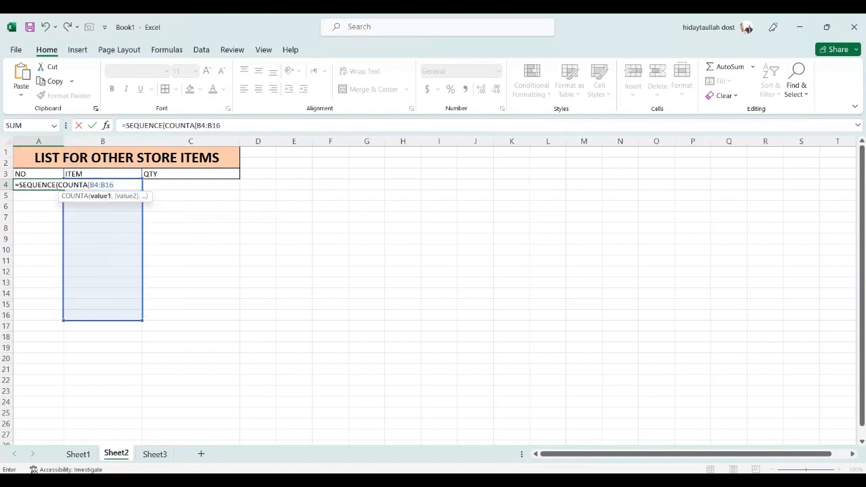
type(")")
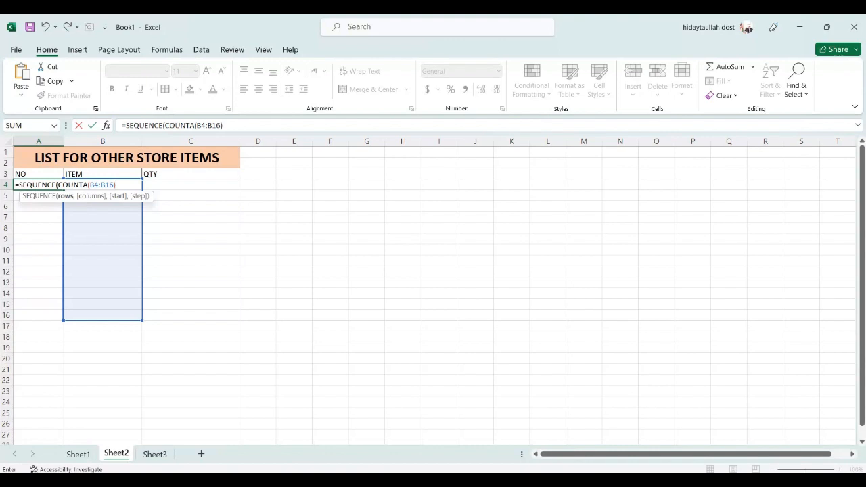
type(")")
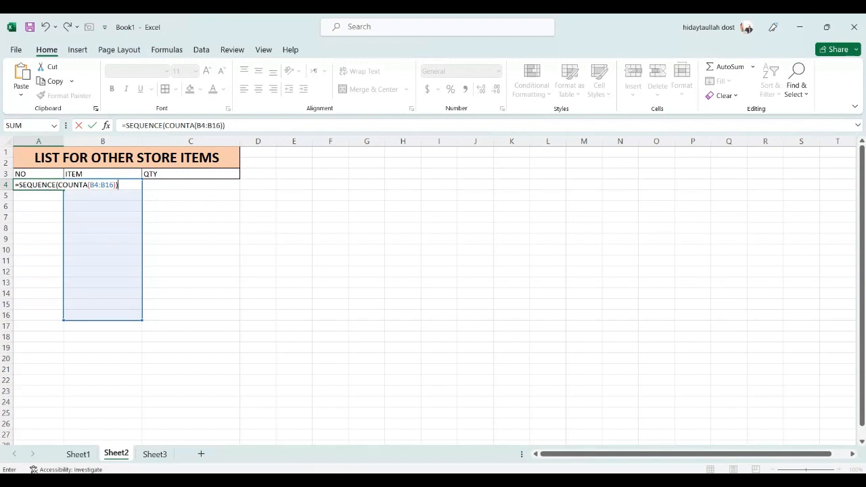
key("Return")
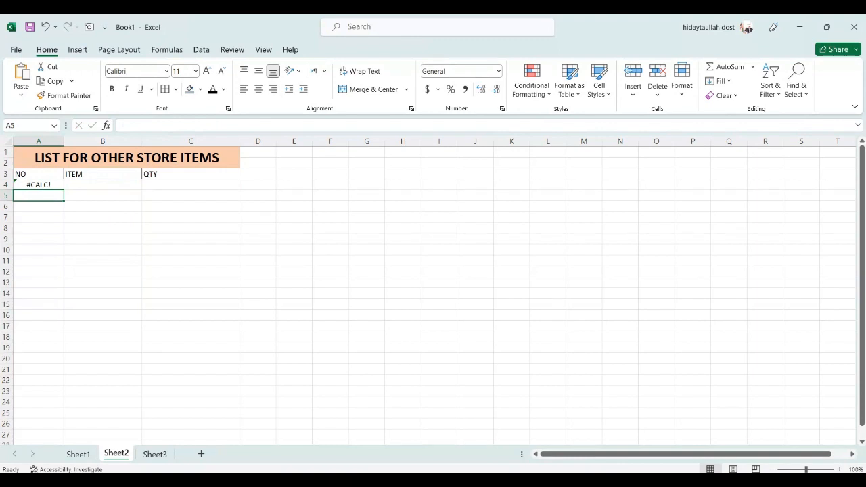
Step: Enter the item LED in B4 and its quantity 20 in C4
left_click(102, 184)
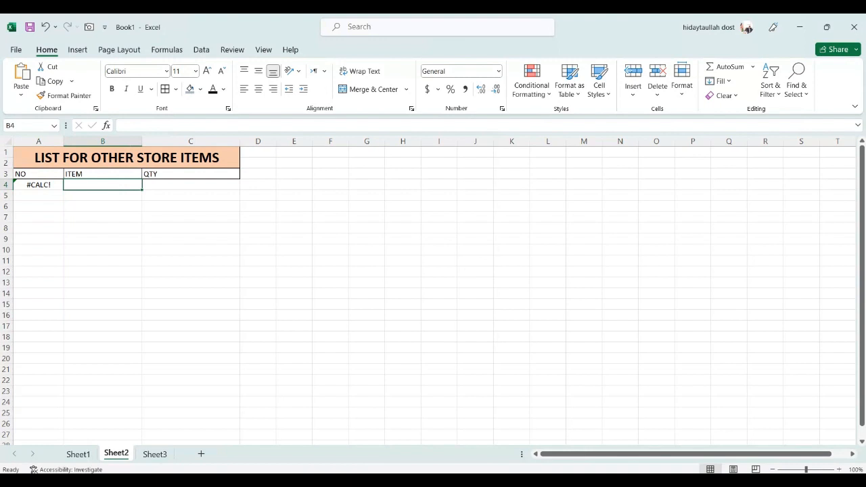
type("LDE")
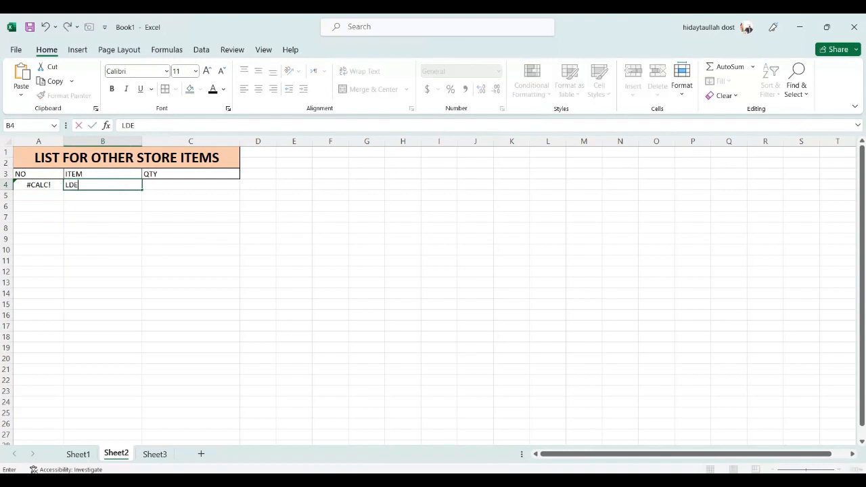
key("BackSpace")
key("BackSpace")
type("ED")
key("Tab")
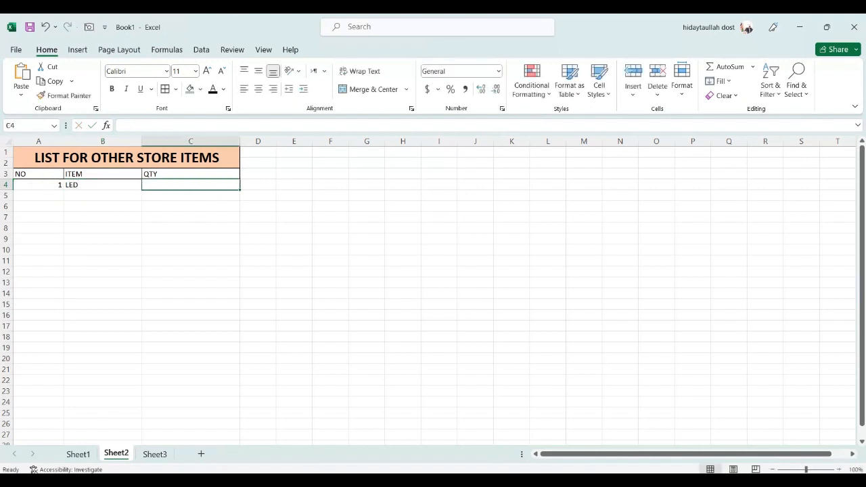
key("Down")
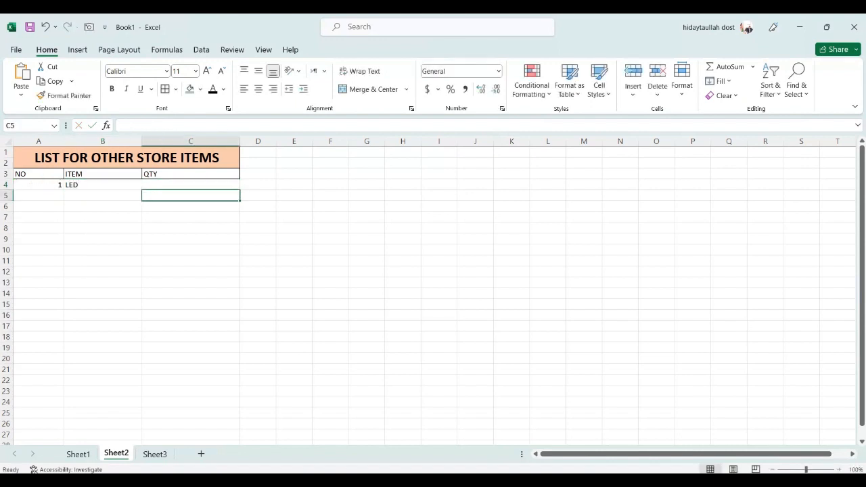
key("Up")
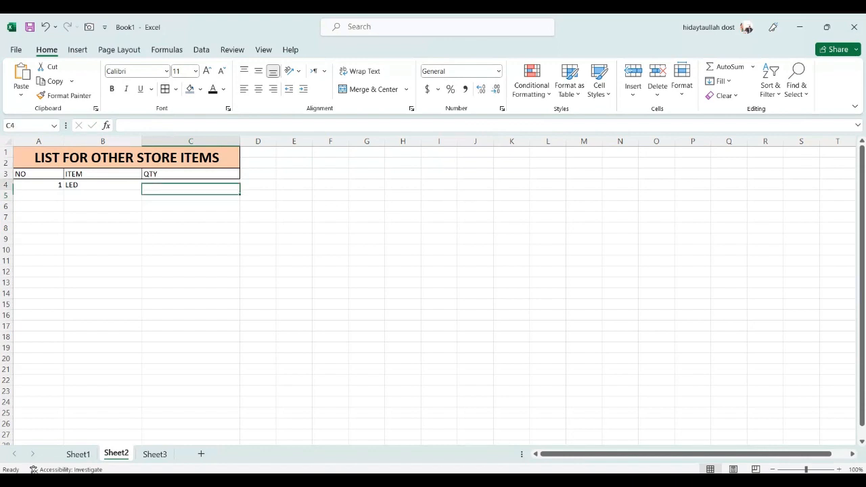
type("20")
key("Left")
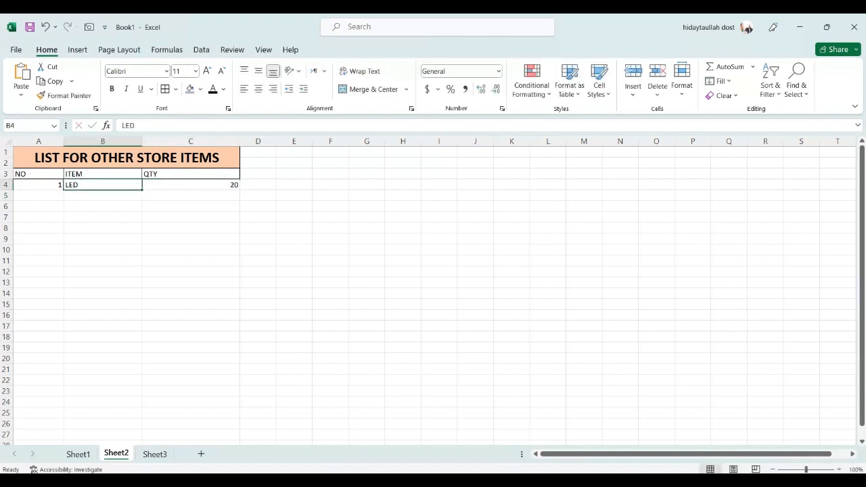
Step: Enter the item LCD in B5 with quantity 90 in C5
key("Down")
type("LCD")
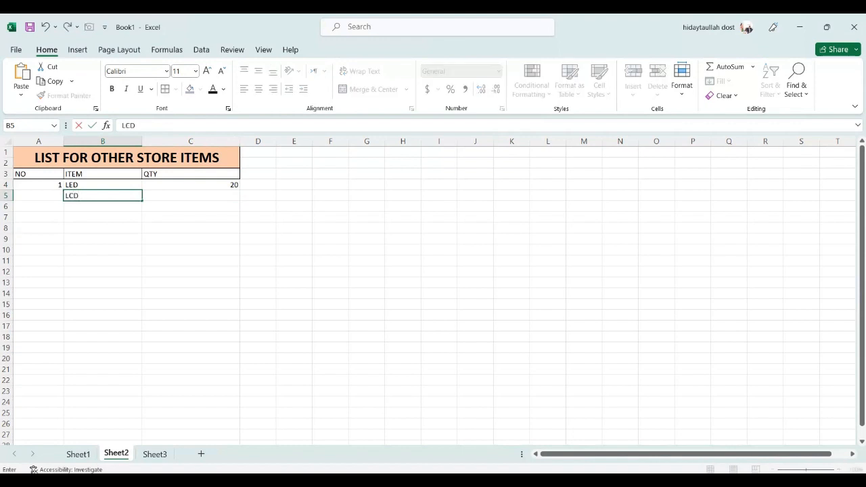
key("Tab")
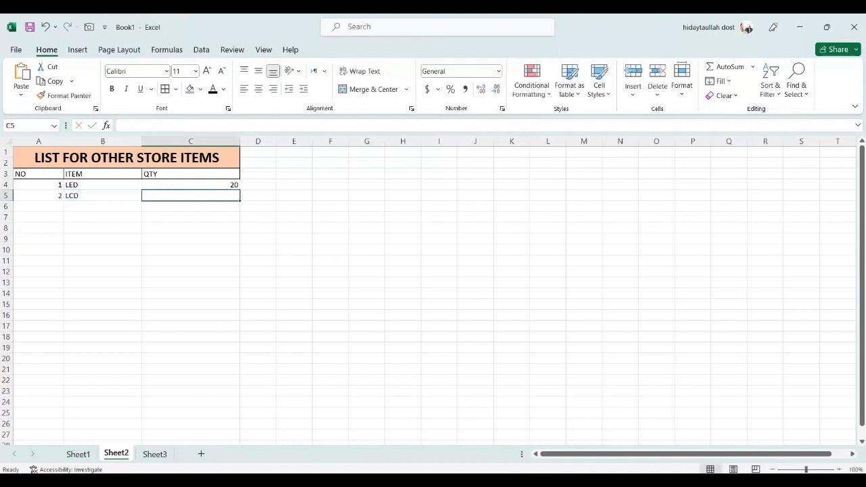
type("90")
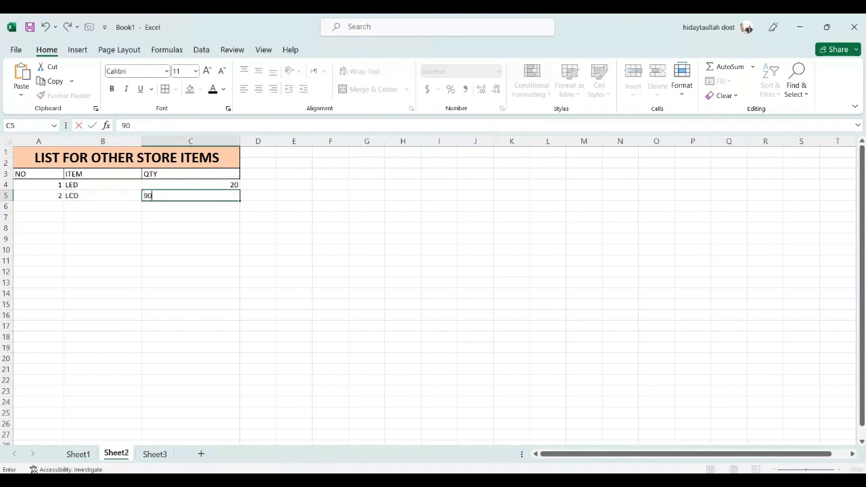
key("Left")
Step: Add the items MOUSE in B6 and COMPUTER in B7, leaving their quantities blank
key("Down")
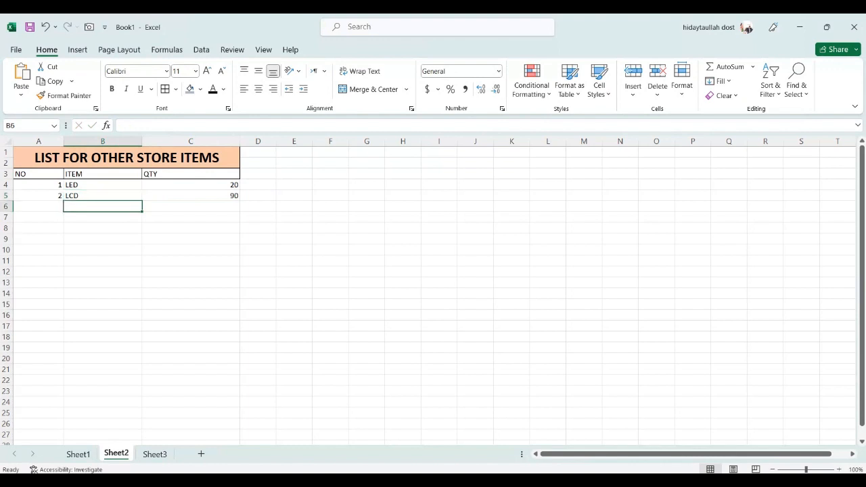
type("MOUSE")
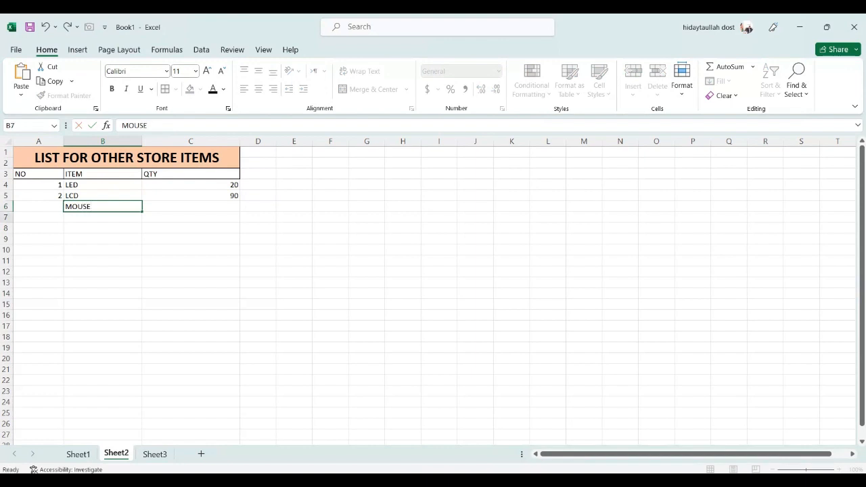
key("Return")
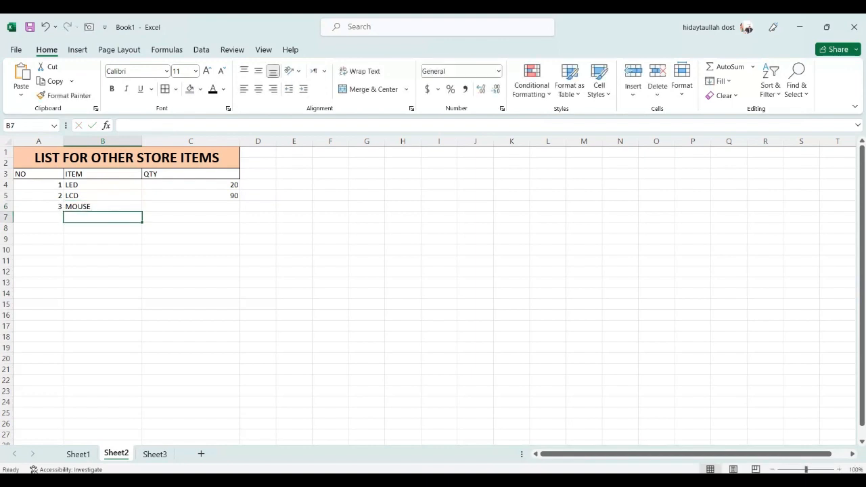
type("CO")
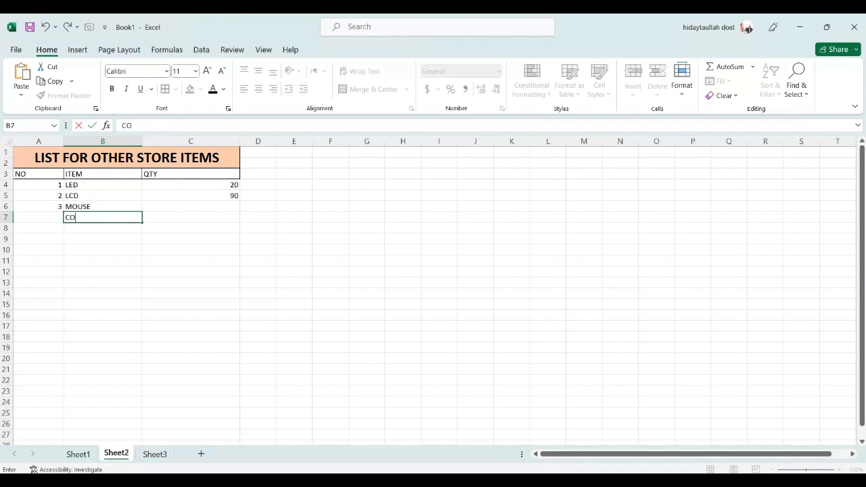
type("MPUTER")
key("Return")
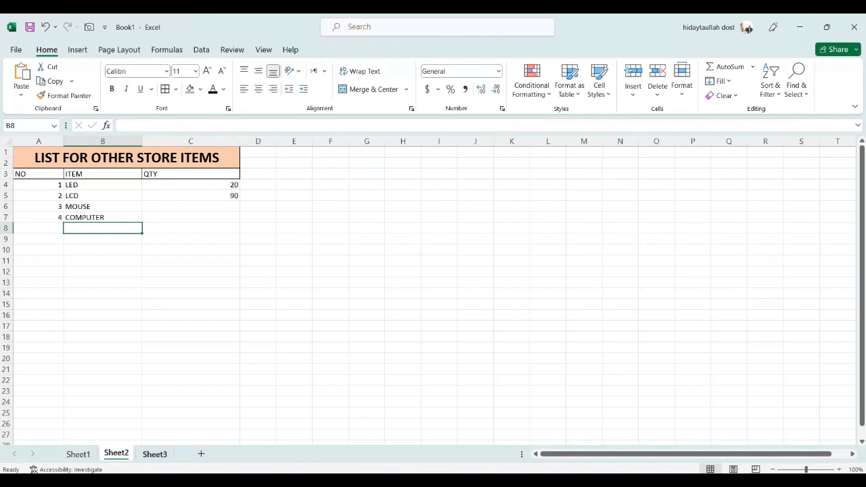
Step: On Sheet3, clear all items from the Office Clipboard and place its pane beside the second table, clear of the data
left_click(155, 454)
left_click(270, 325)
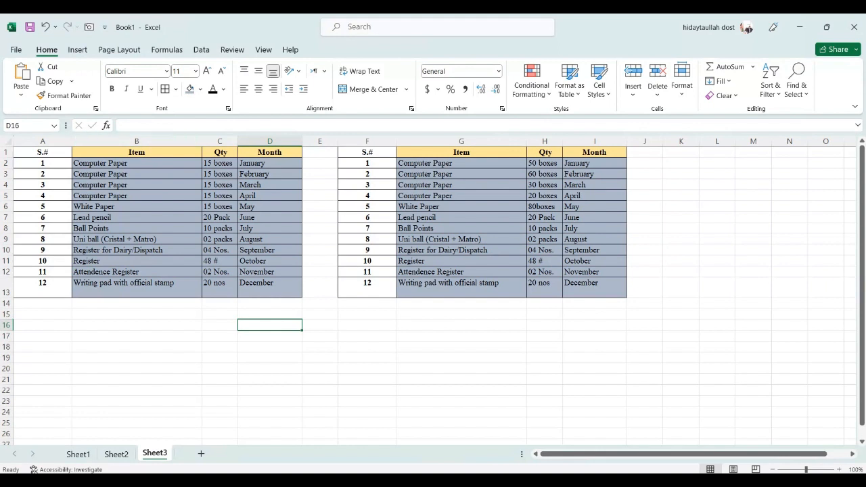
left_click(96, 108)
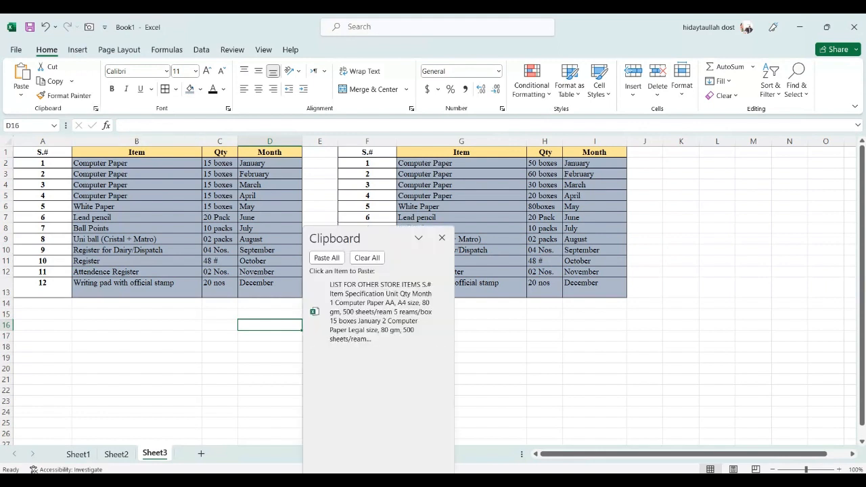
left_click(366, 258)
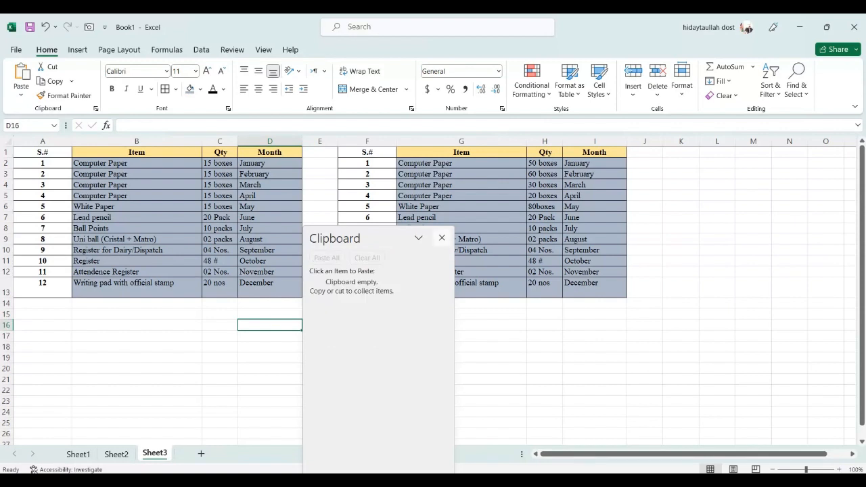
left_click(442, 238)
left_click(95, 108)
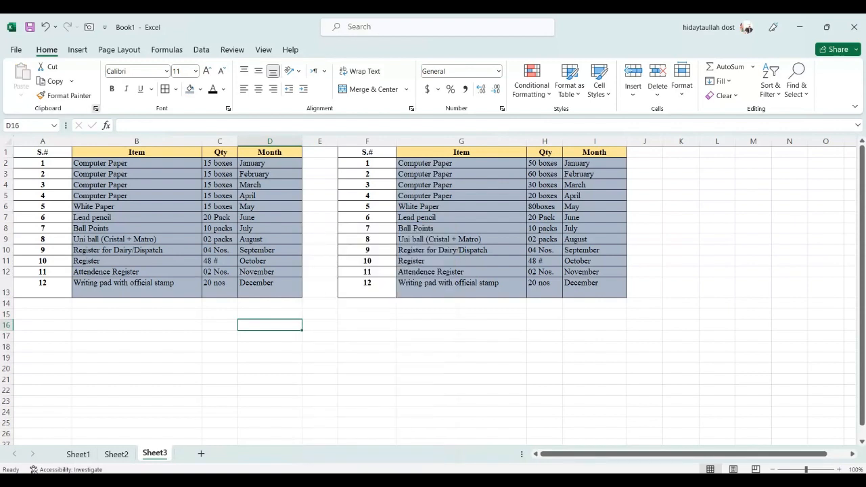
left_click_drag(365, 238, 728, 167)
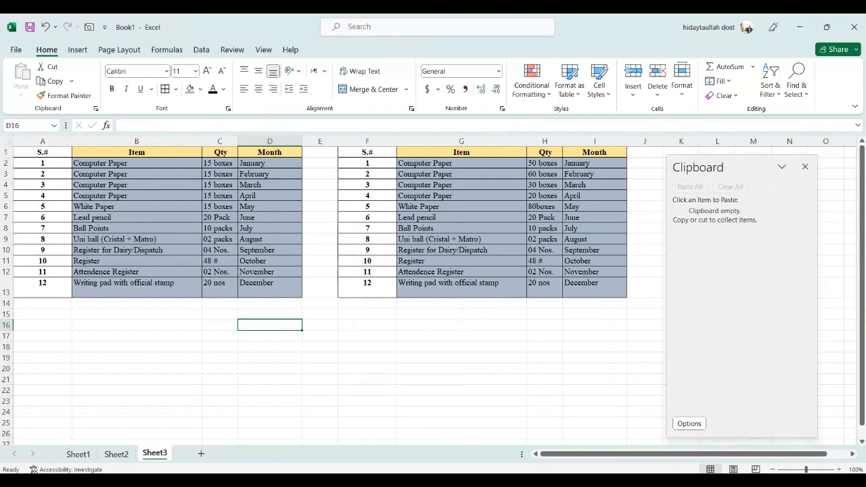
Step: Collect rows 1 to 5 of the second table and rows 6 to 12 of the first table on the Office Clipboard
left_click_drag(366, 163, 595, 206)
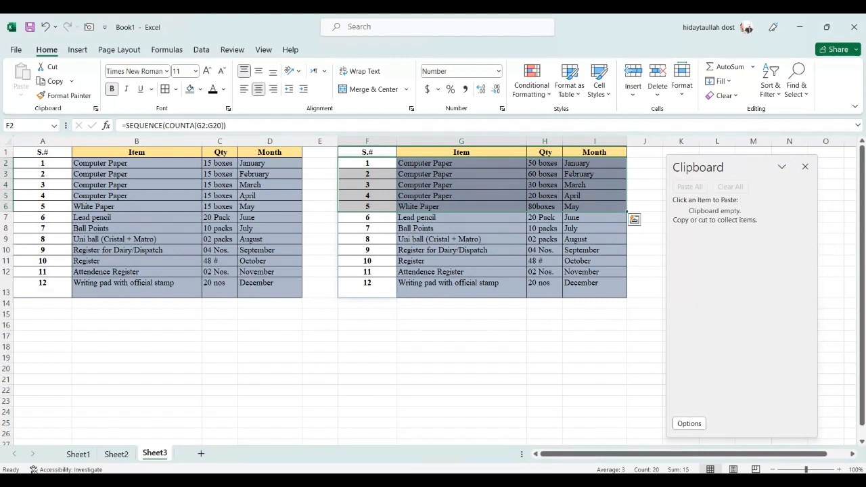
key("ctrl+c")
key("ctrl+q")
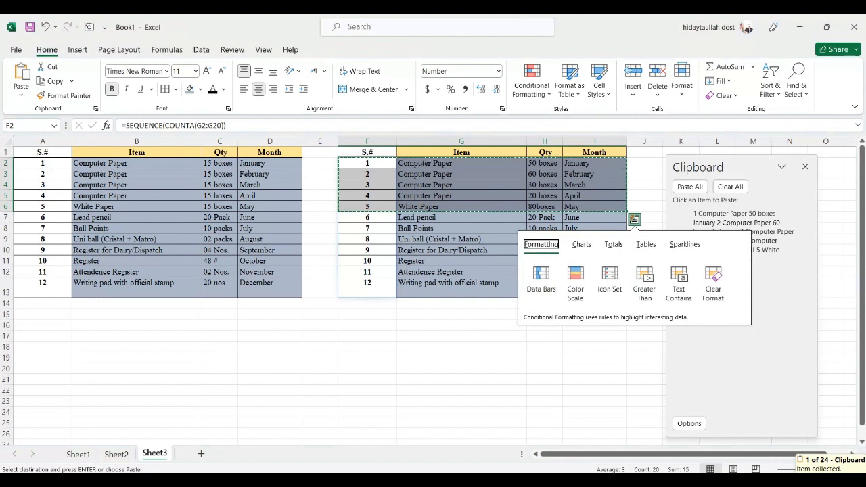
left_click(319, 347)
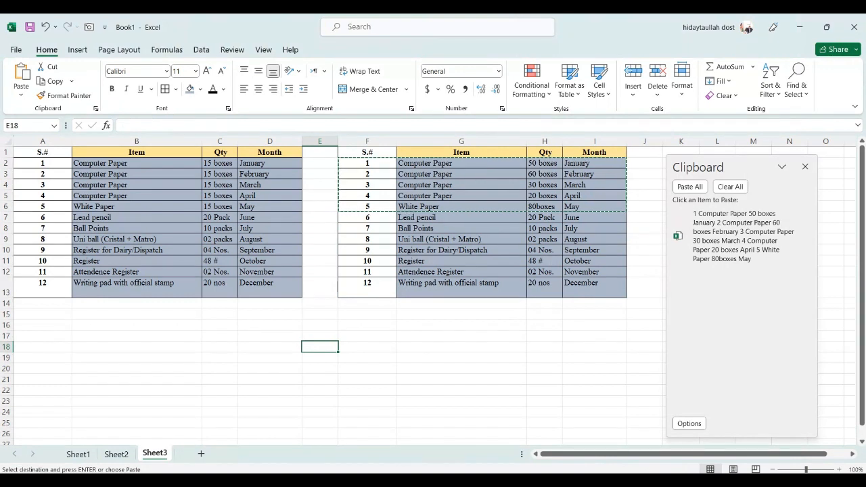
left_click_drag(43, 218, 272, 289)
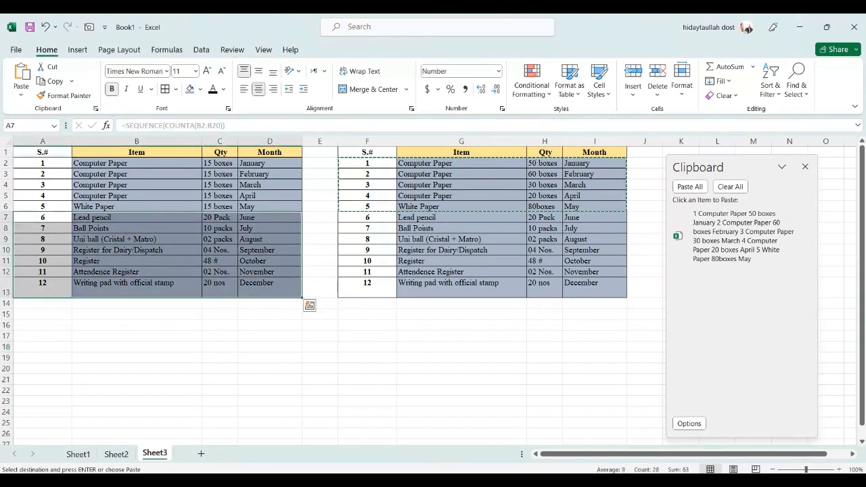
key("ctrl+c")
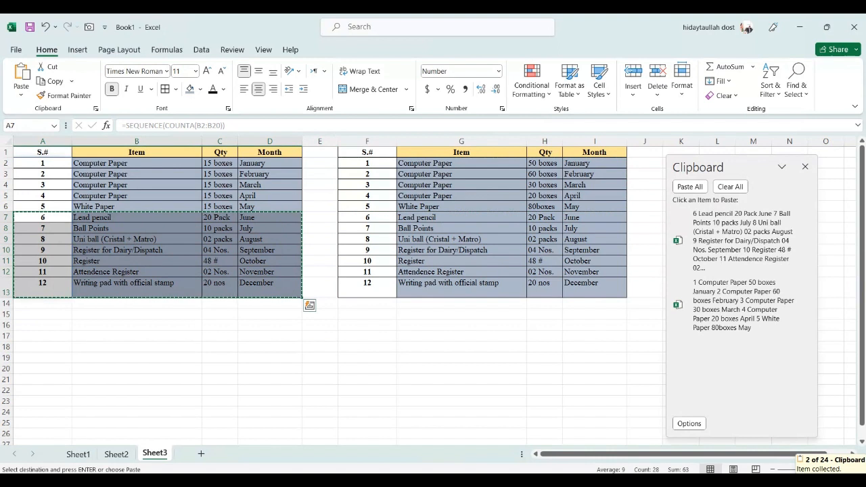
Step: Paste the collected rows 1 to 5 at F17 and rows 6 to 12 directly beneath them at F22
left_click(367, 347)
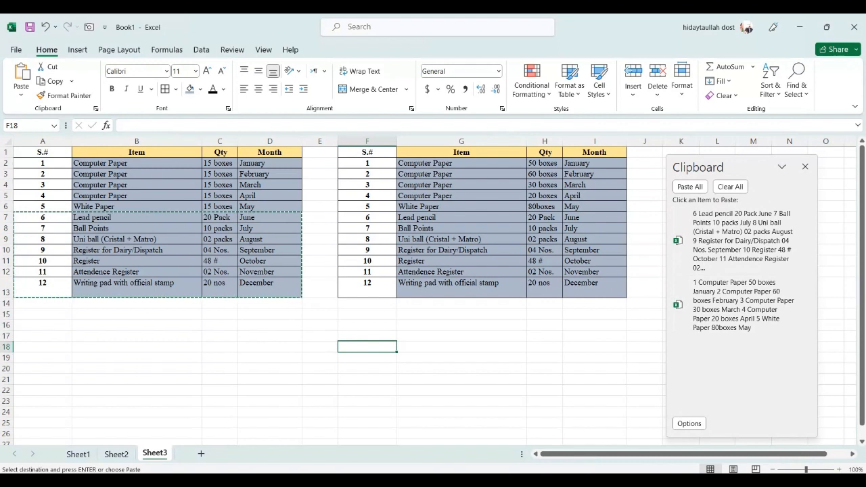
left_click(368, 336)
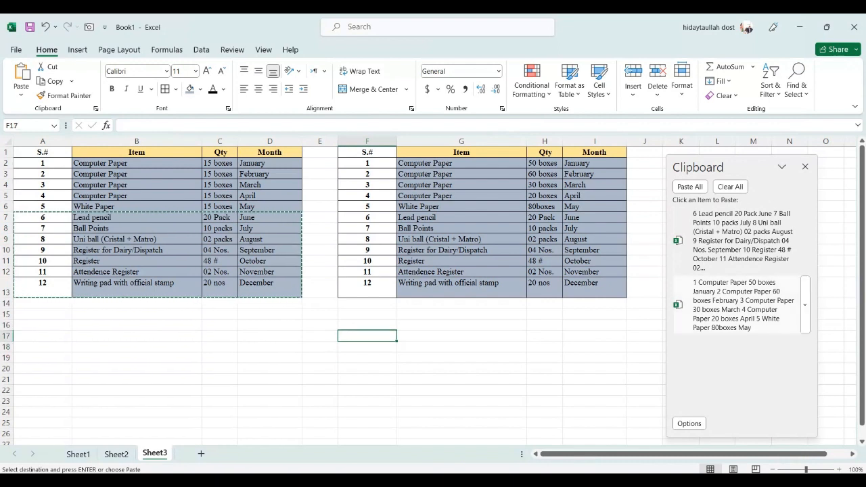
left_click(743, 305)
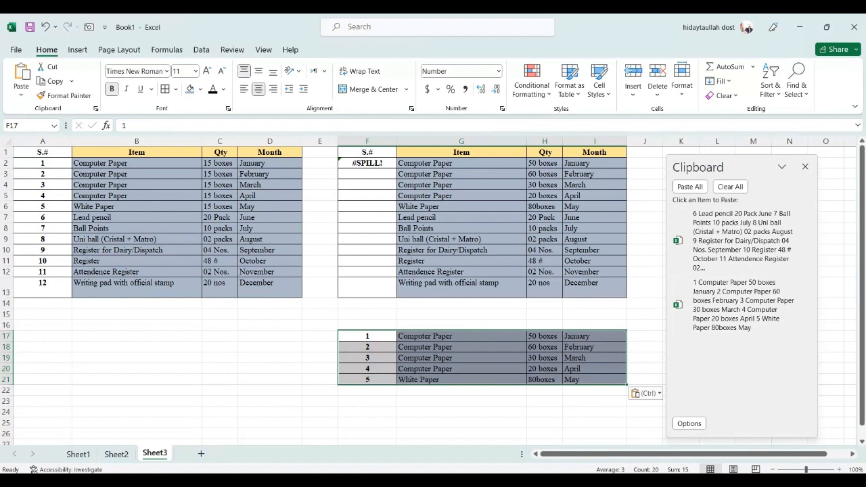
left_click(367, 390)
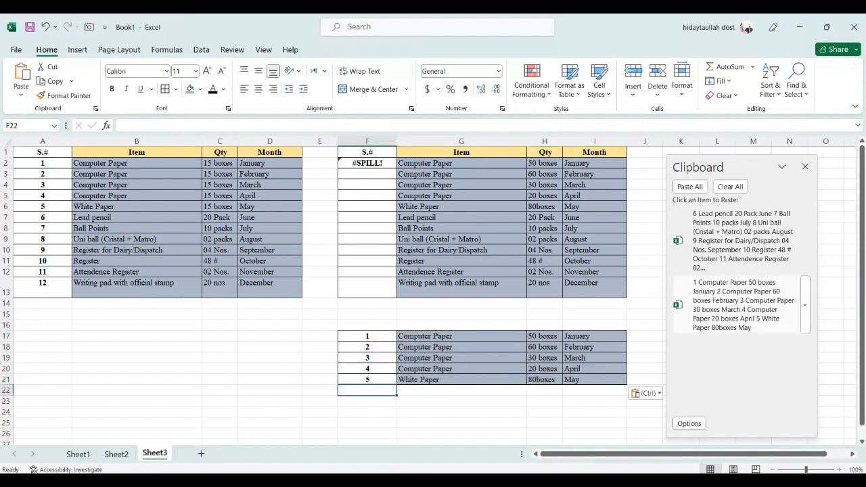
left_click(743, 240)
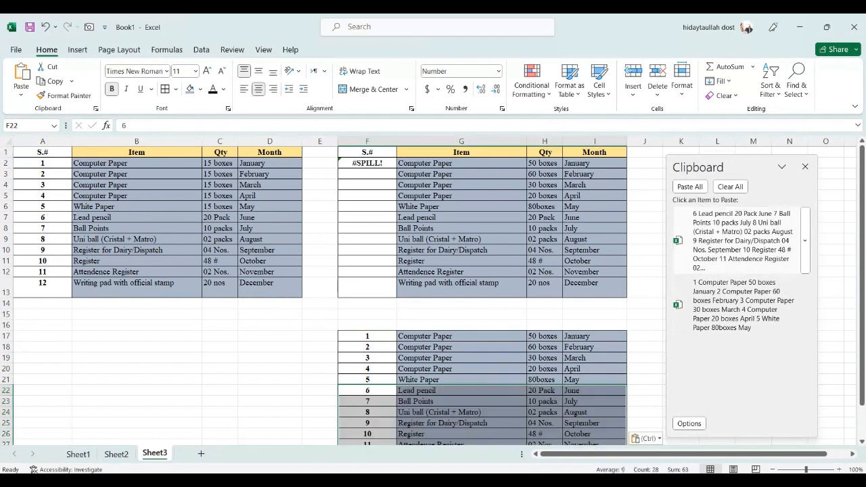
scroll(332, 297, "down", 3)
left_click(461, 389)
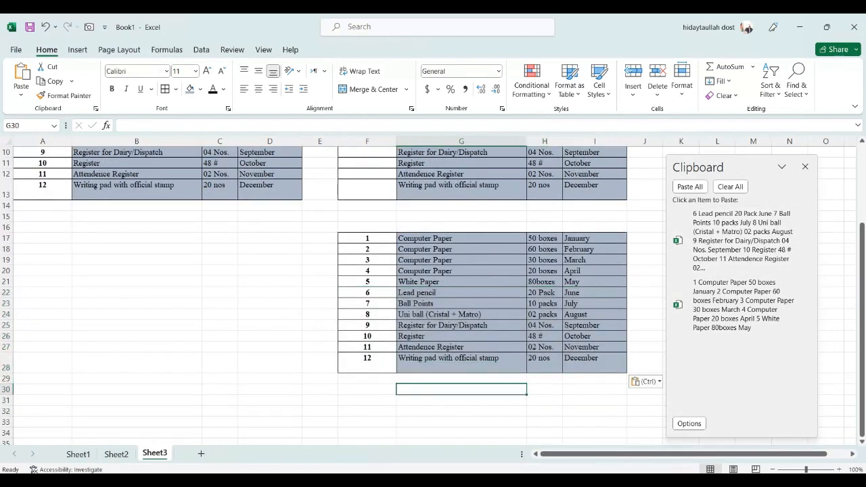
scroll(332, 297, "up", 3)
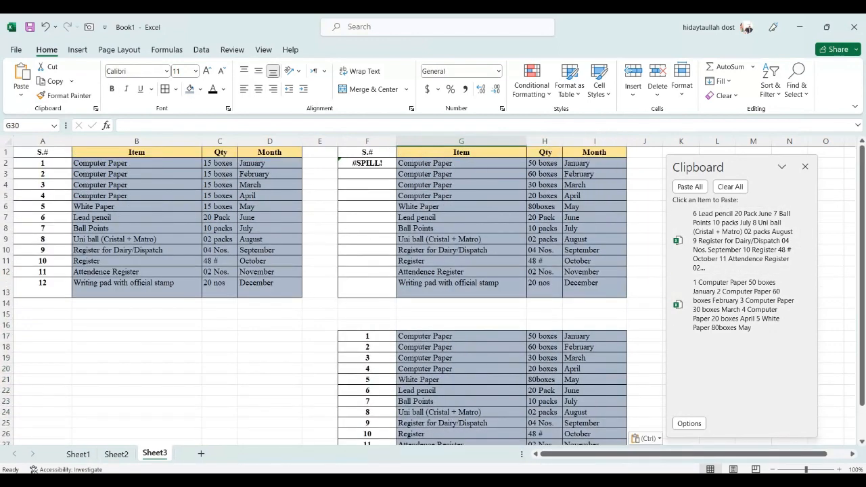
scroll(331, 297, "down", 2)
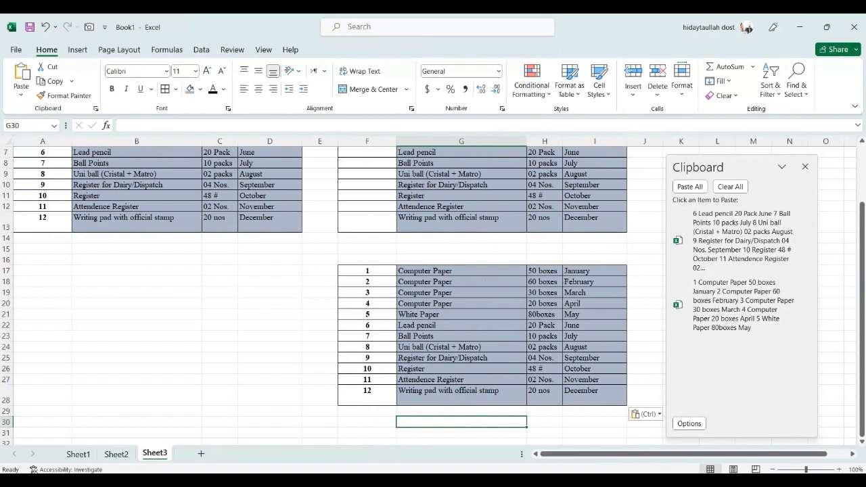
scroll(332, 298, "up", 2)
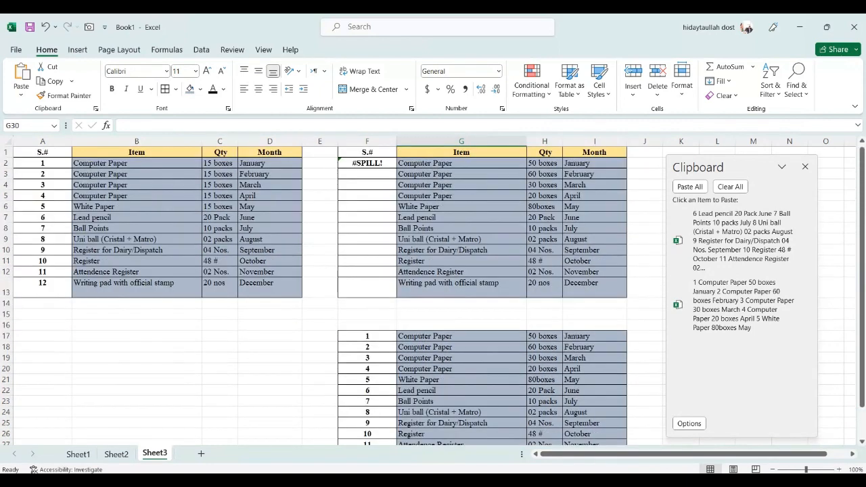
scroll(331, 297, "down", 1)
scroll(332, 298, "up", 1)
Step: Empty the Office Clipboard and collect the first table's rows numbered 1, 7 and 11 as separate items
left_click(730, 186)
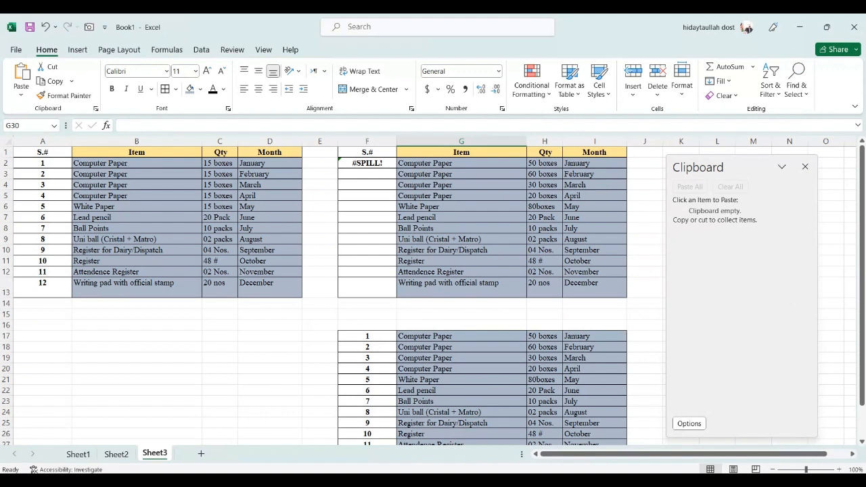
left_click_drag(43, 163, 270, 163)
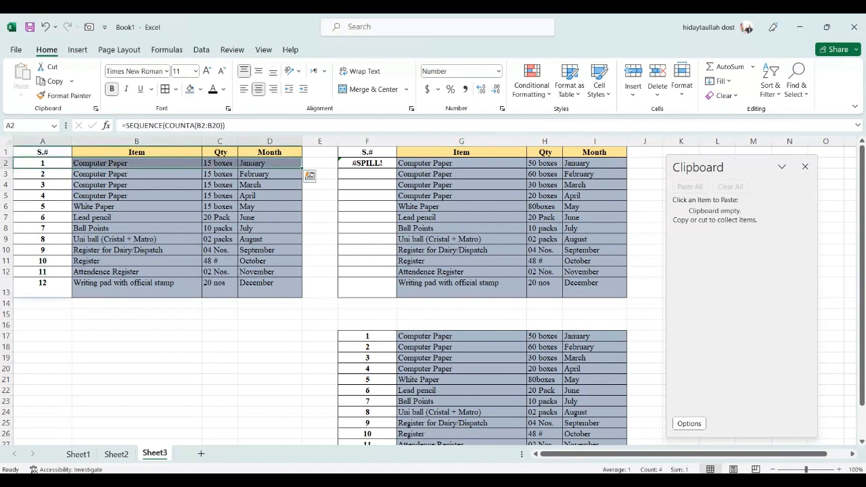
key("ctrl+c")
left_click(310, 176)
left_click(43, 240)
left_click_drag(42, 229, 122, 228)
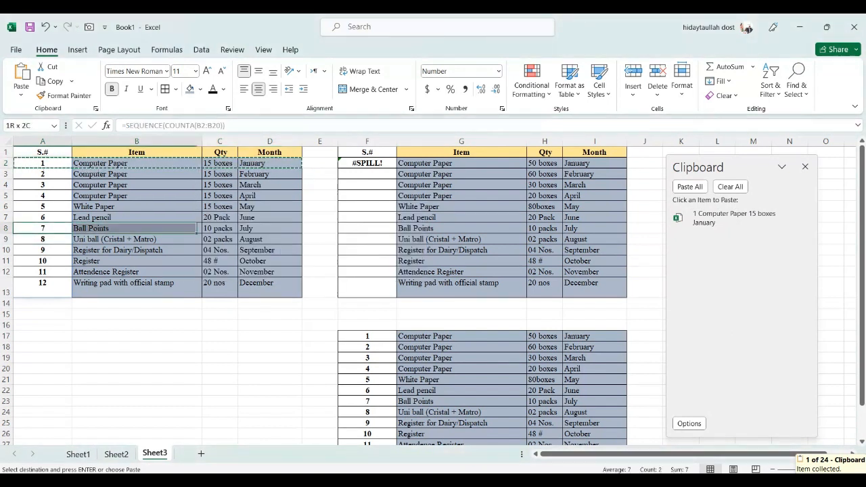
left_click_drag(196, 230, 301, 230)
key("ctrl+c")
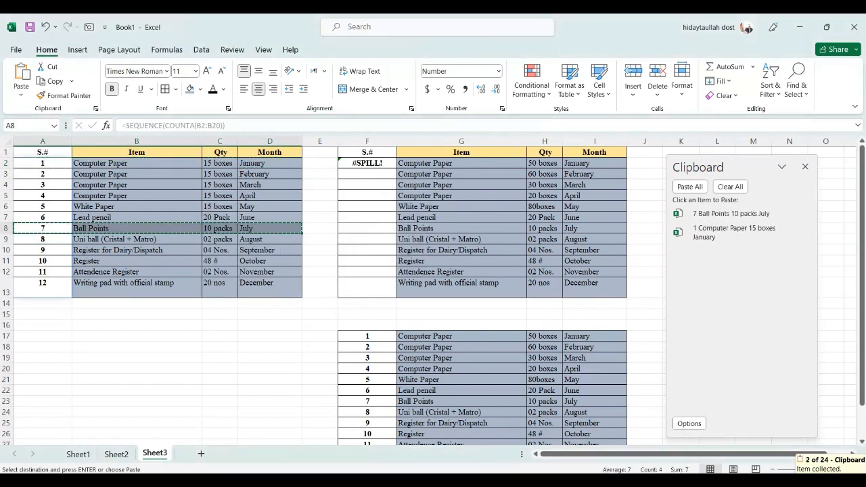
left_click_drag(42, 272, 270, 272)
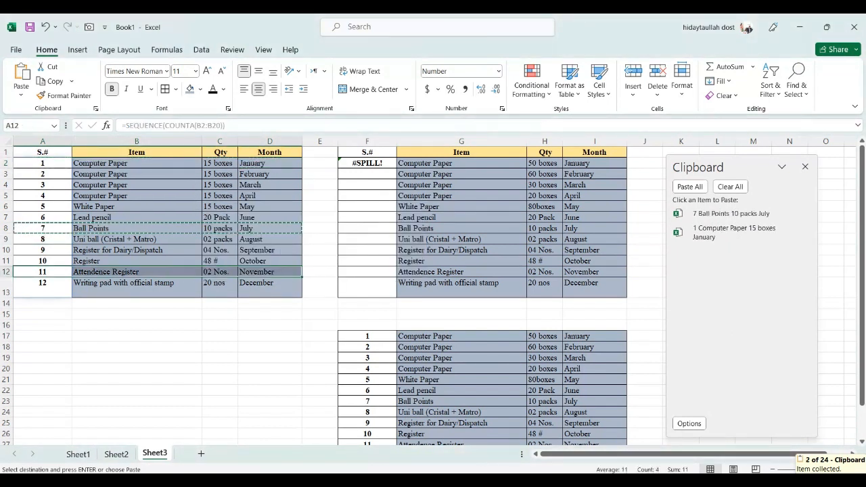
key("ctrl+c")
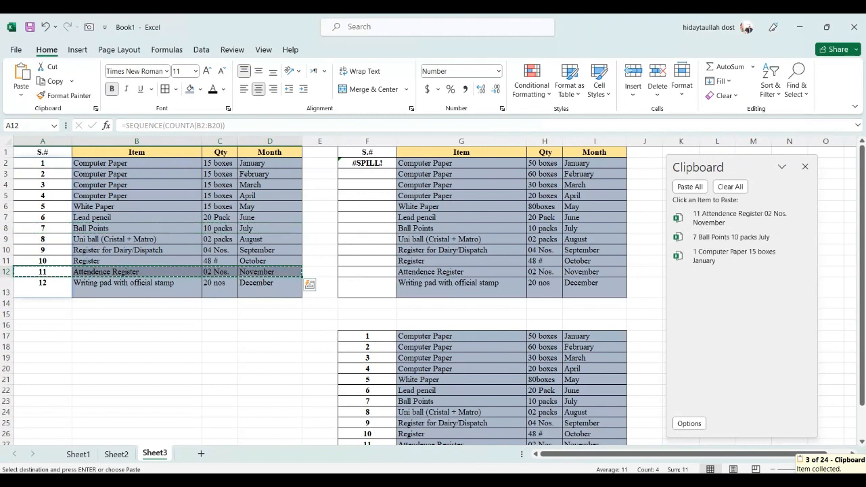
Step: Paste the collected Computer Paper, Ball Points and Attendence Register rows at A18, A19 and A20
left_click(42, 346)
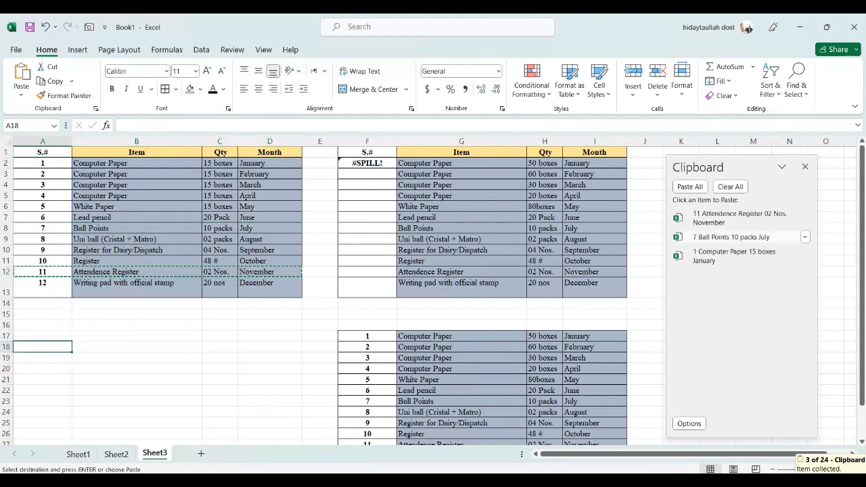
left_click(734, 256)
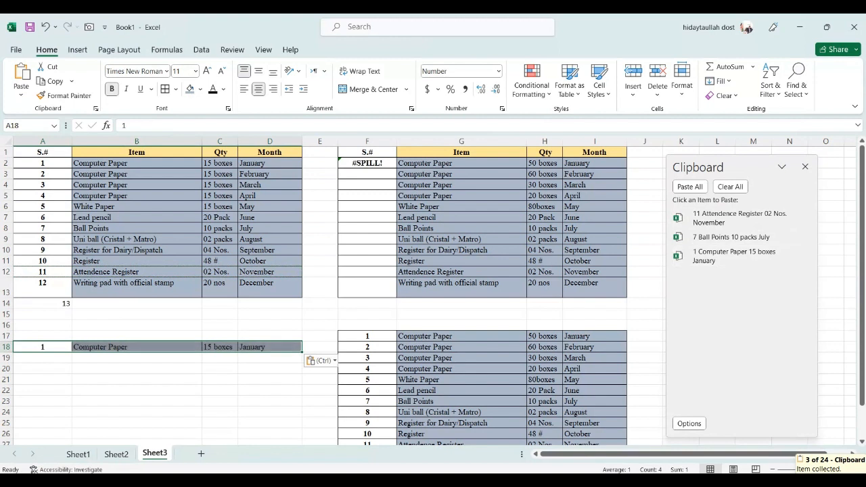
left_click(42, 369)
left_click(42, 358)
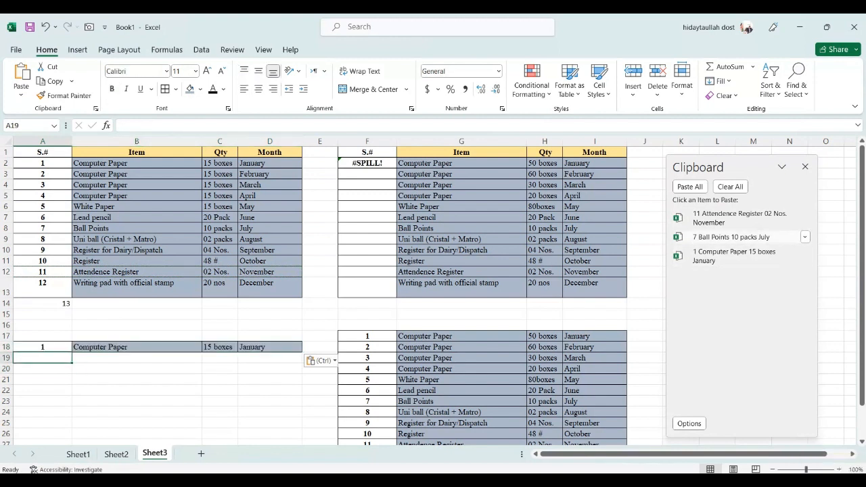
left_click(730, 237)
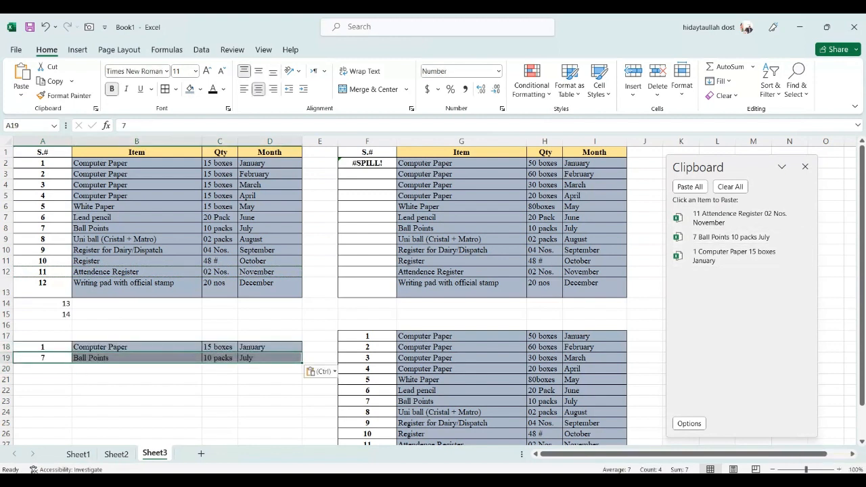
left_click(42, 368)
left_click(737, 217)
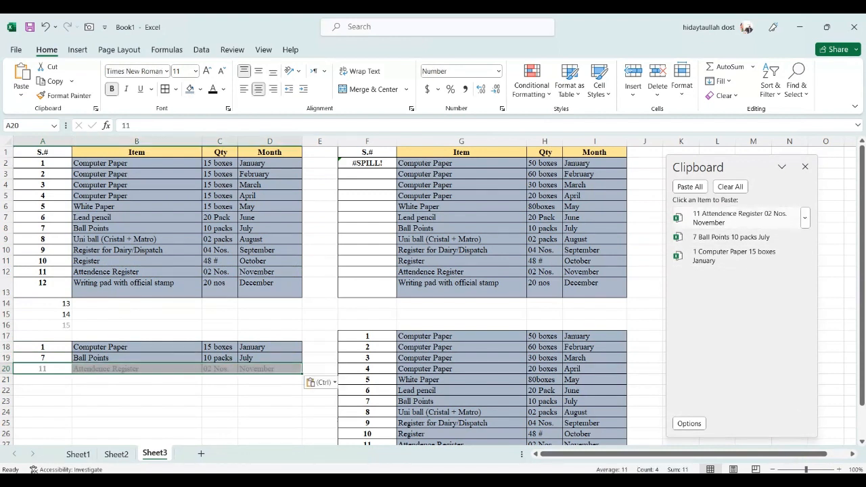
left_click(220, 412)
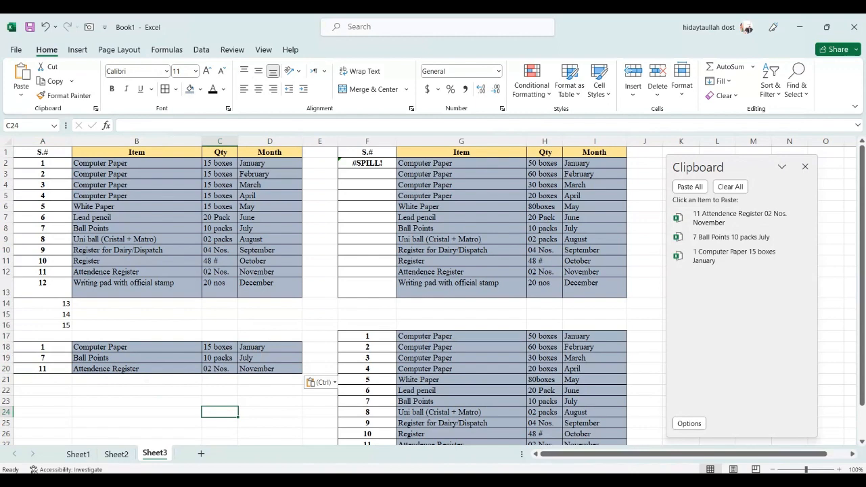
Step: Clear all contents and formats from A15:J32, and empty and close the Office Clipboard
left_click_drag(644, 313, 42, 422)
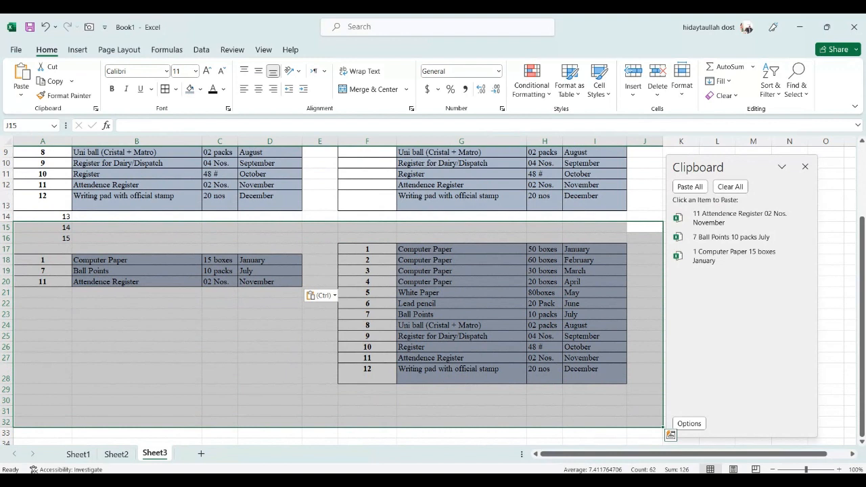
left_click(730, 186)
left_click(723, 95)
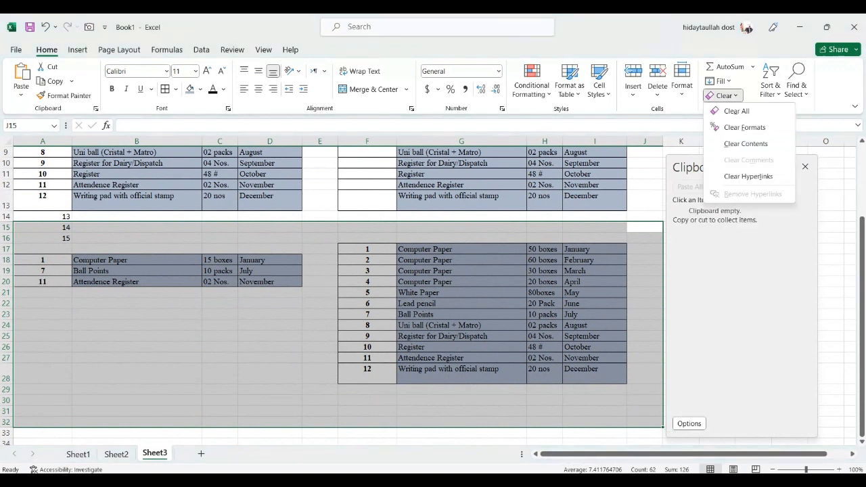
left_click(735, 111)
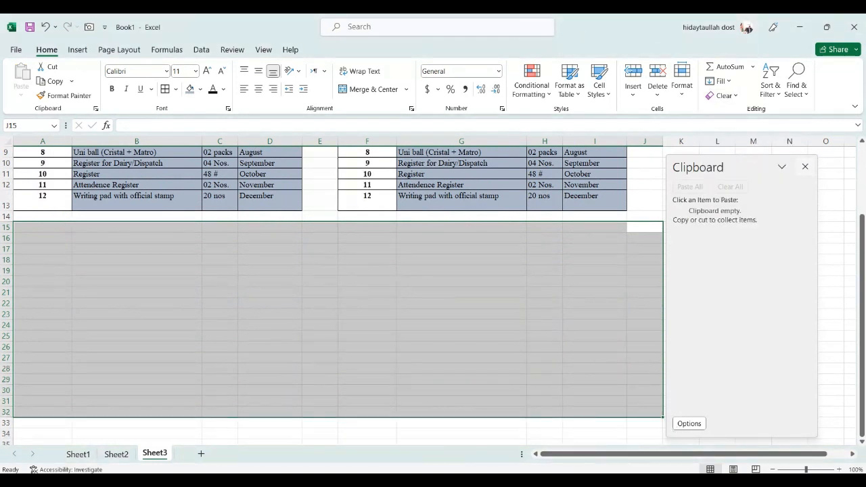
left_click(805, 166)
left_click(462, 293)
scroll(461, 292, "up", 3)
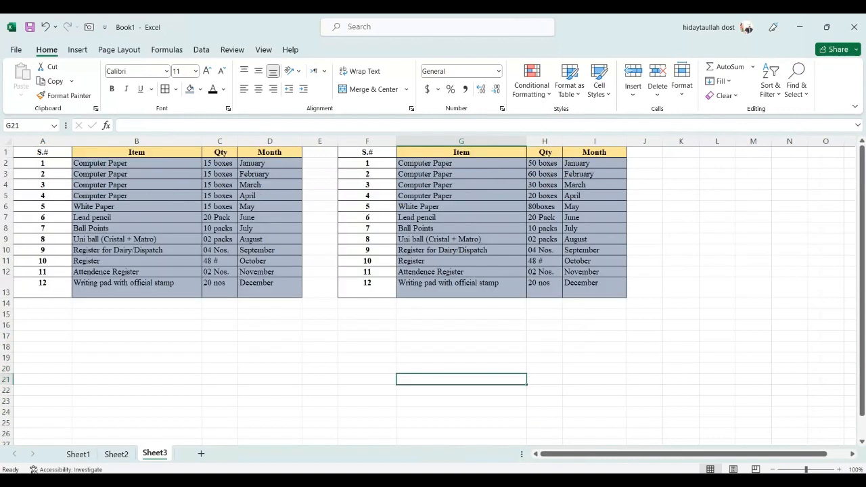
Step: Paste a copy of the first table, A1:D13, at A17, undo the paste and cancel the copy selection
left_click_drag(42, 153, 285, 291)
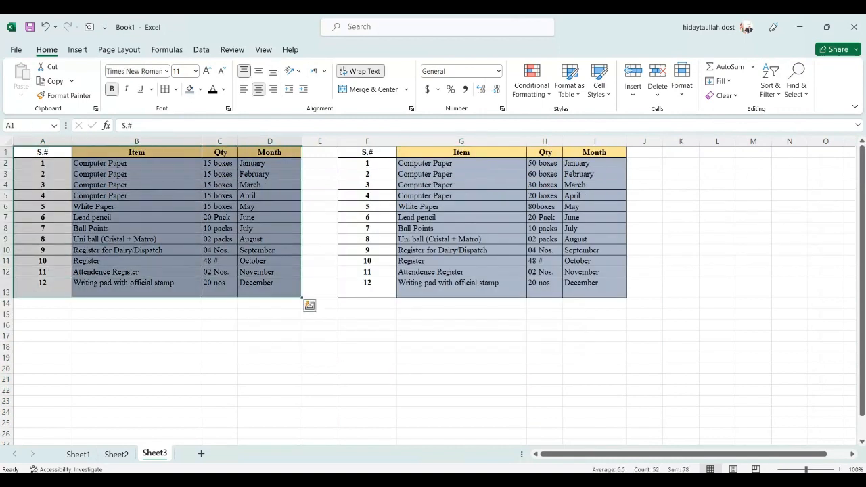
key("ctrl+c")
left_click(42, 336)
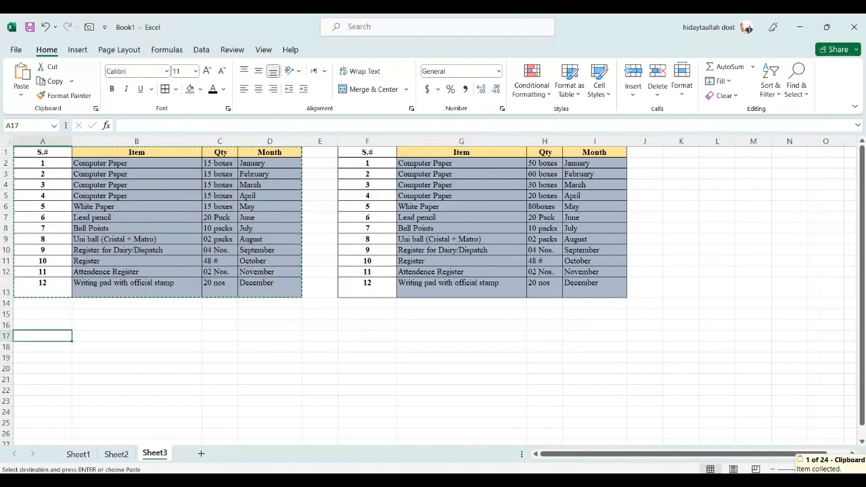
key("ctrl+v")
key("ctrl+z")
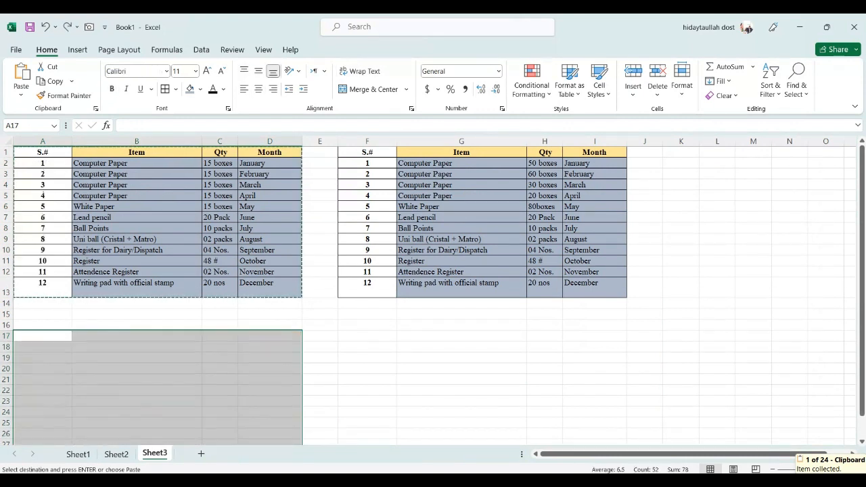
key("Escape")
left_click(367, 336)
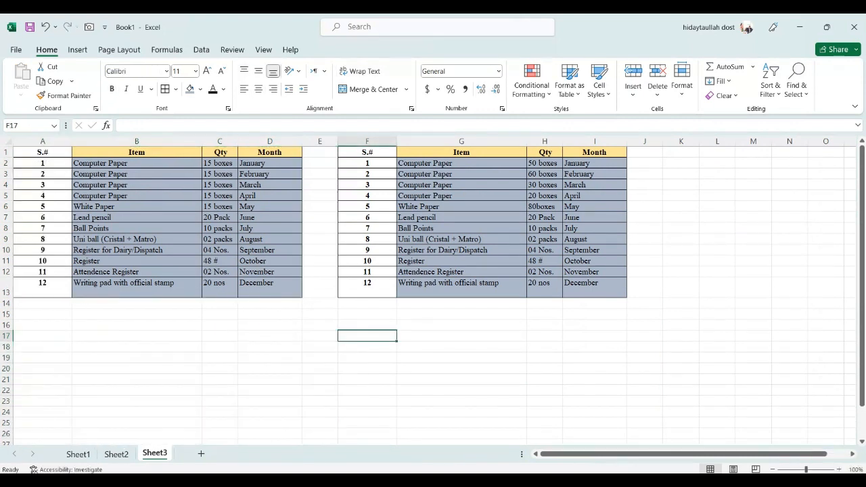
Step: Duplicate the first table, A1:D13, directly into the range starting at A15 without using the clipboard
left_click(42, 152)
left_click_drag(42, 154, 271, 292)
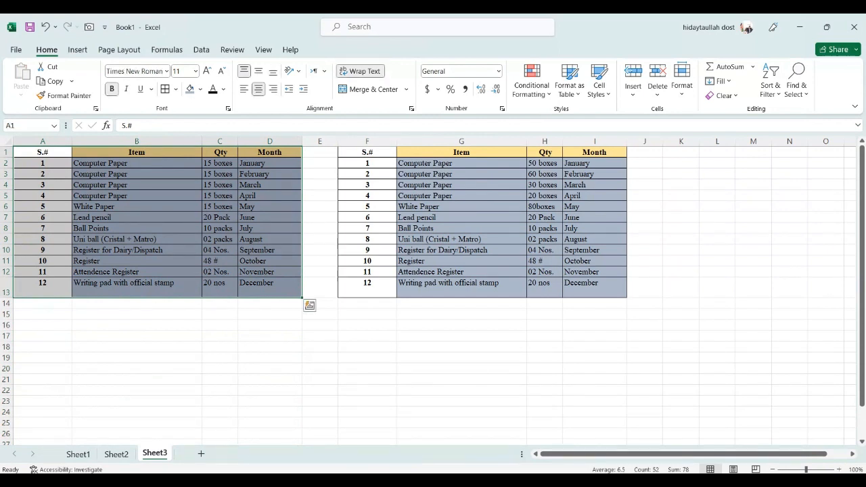
left_click_drag(301, 297, 302, 425)
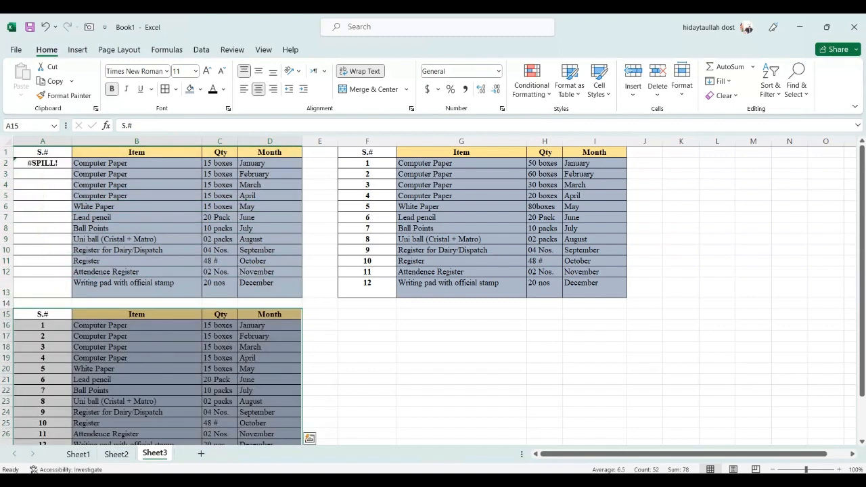
scroll(433, 291, "down", 3)
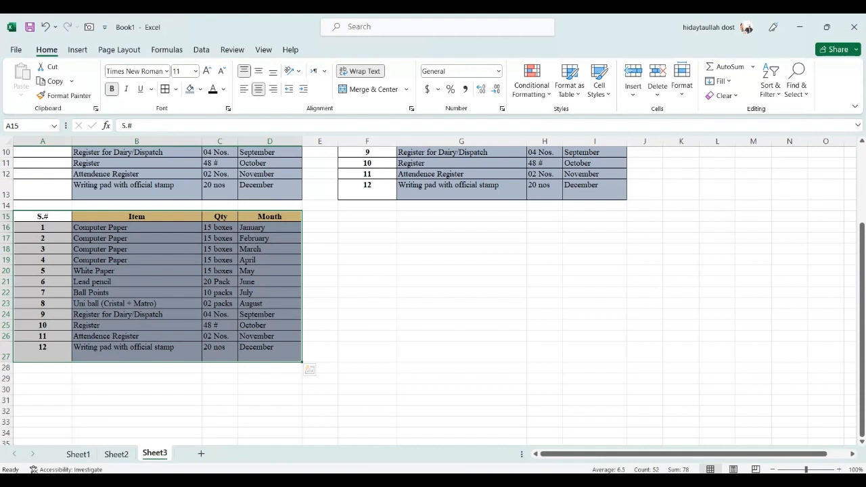
left_click(367, 216)
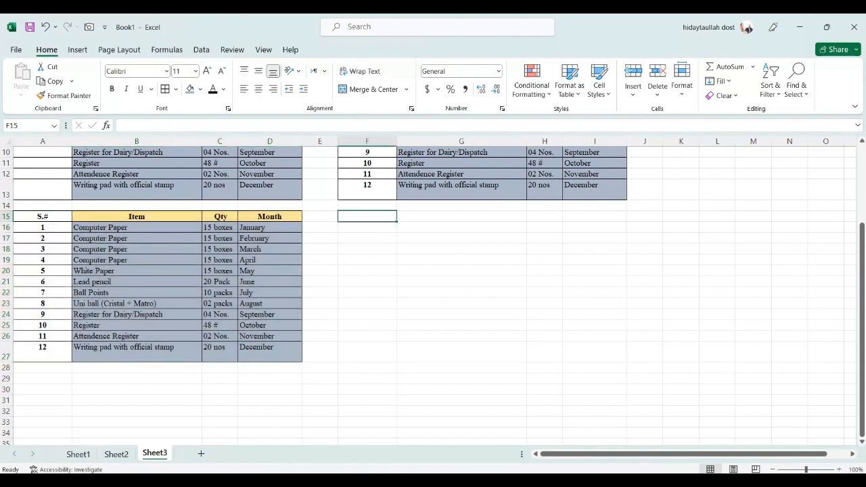